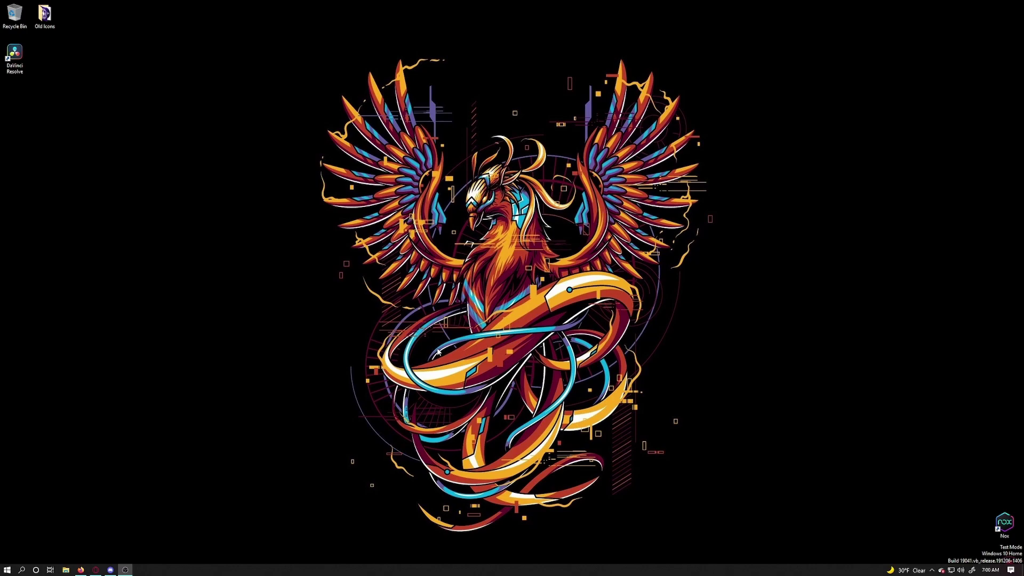
- Look through the 7D2D Mod Launcher website down to its FAQ section, and minimize the browser
key(alt+Tab)
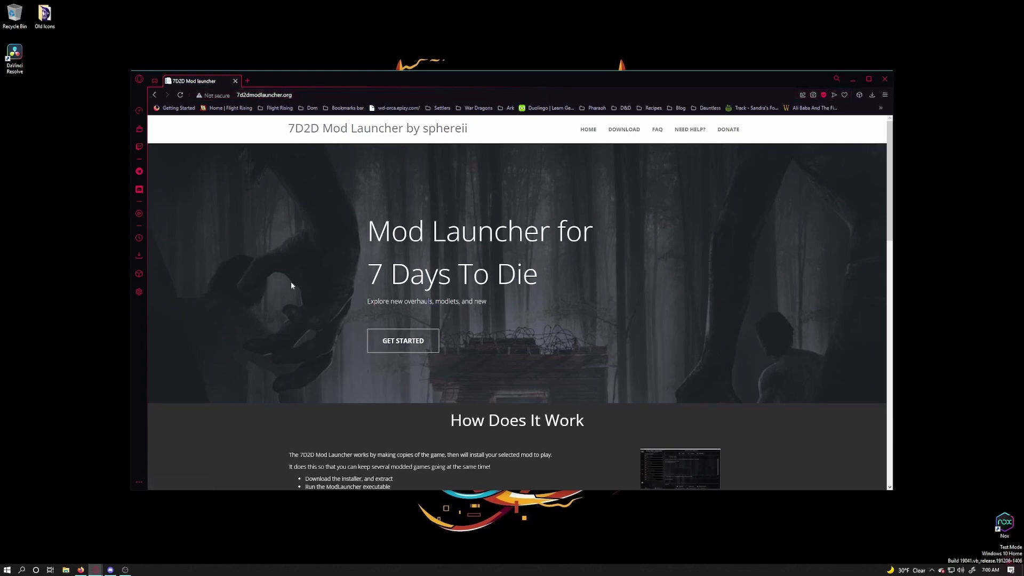
scroll(290, 282, down, 3)
scroll(359, 288, down, 5)
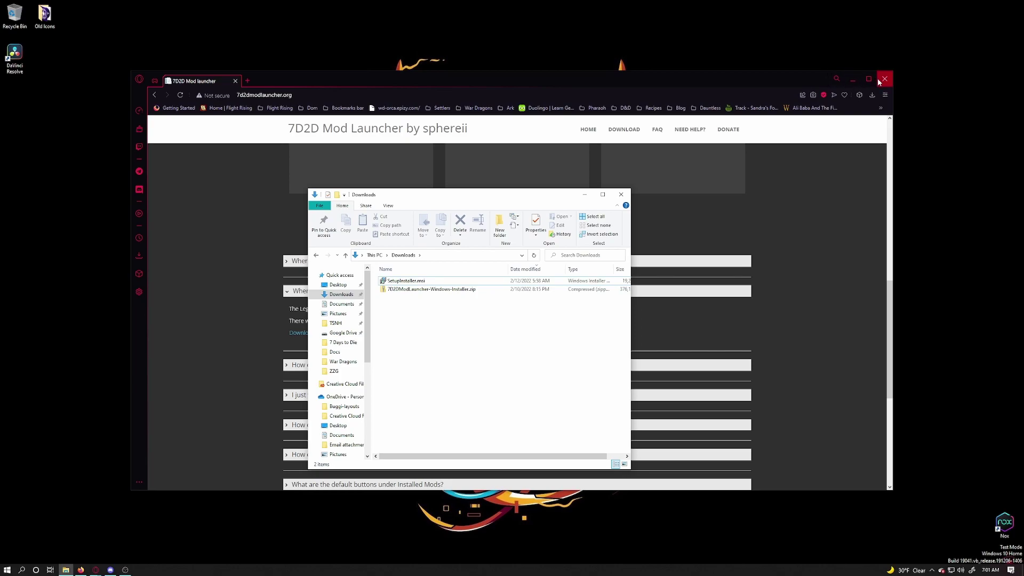
click(853, 79)
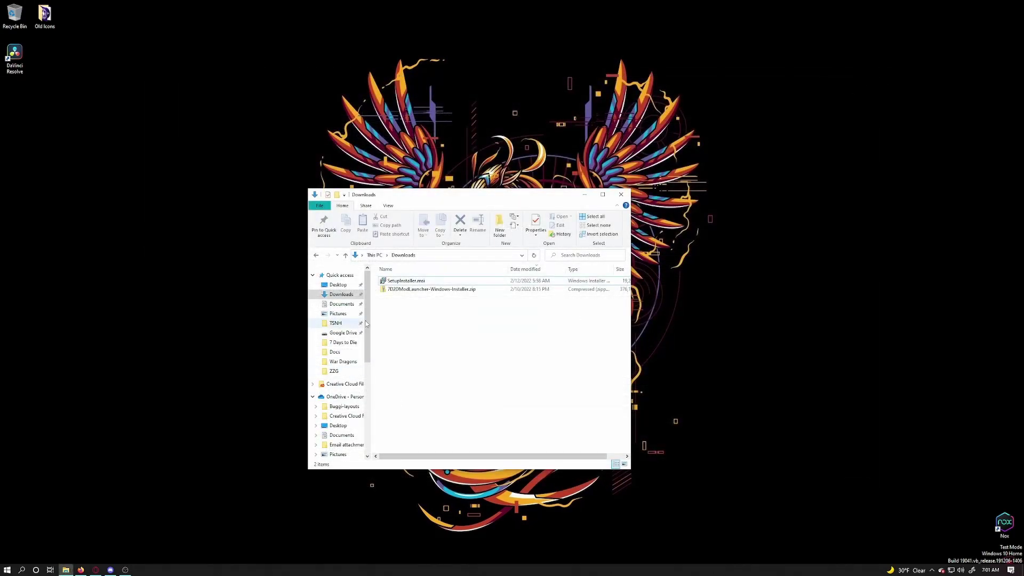
- Extract 7D2DModLauncher-Windows-Installer.zip in the Downloads folder and move the extracted folder to the desktop
click(417, 293)
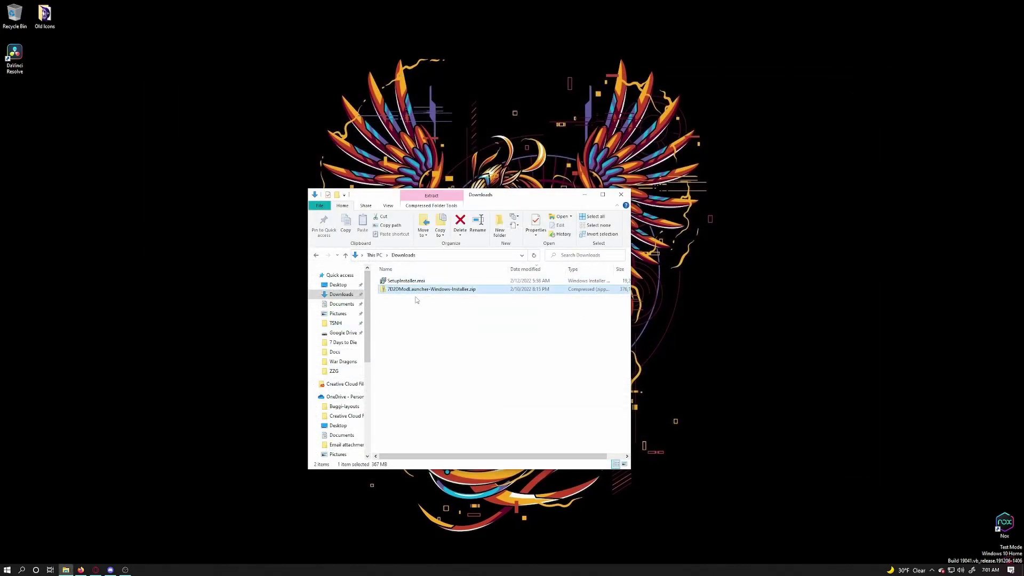
right_click(423, 293)
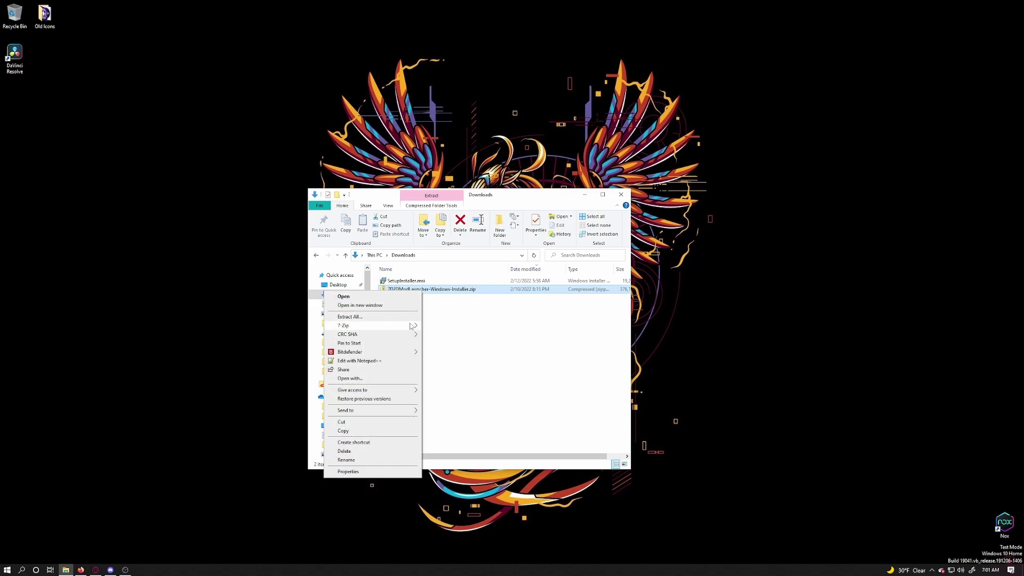
mouse_move(376, 326)
click(462, 352)
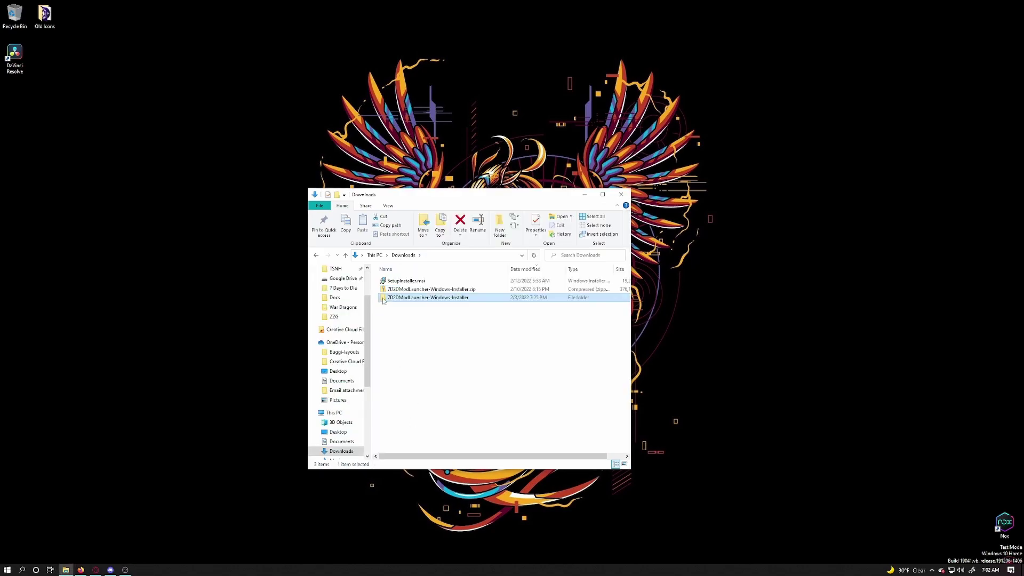
drag(422, 297, 118, 82)
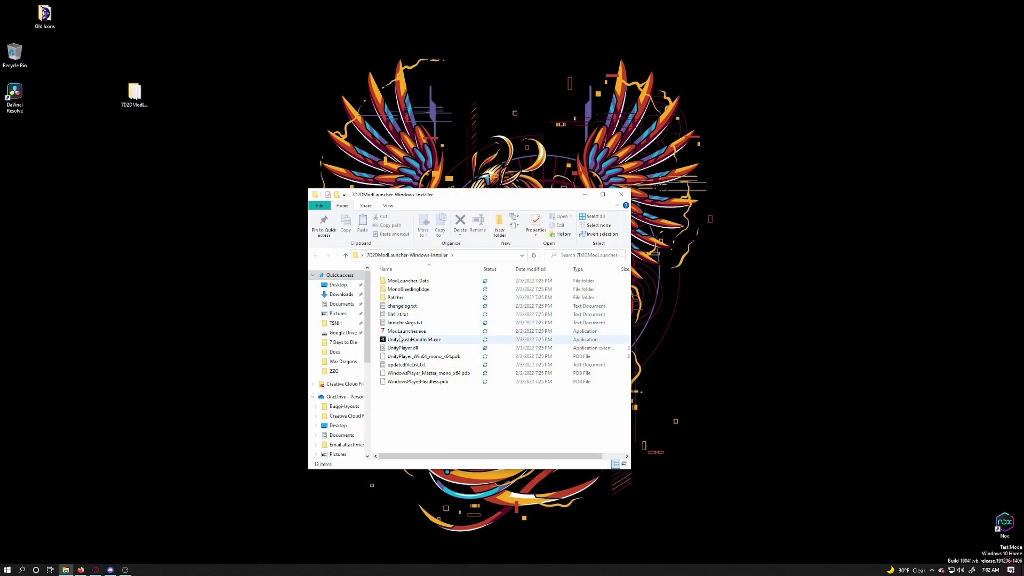
- Run ModLauncher.exe and add the existing 7 Days To Die install from C:\Program Files (x86)\Steam\steamapps\common
double_click(427, 331)
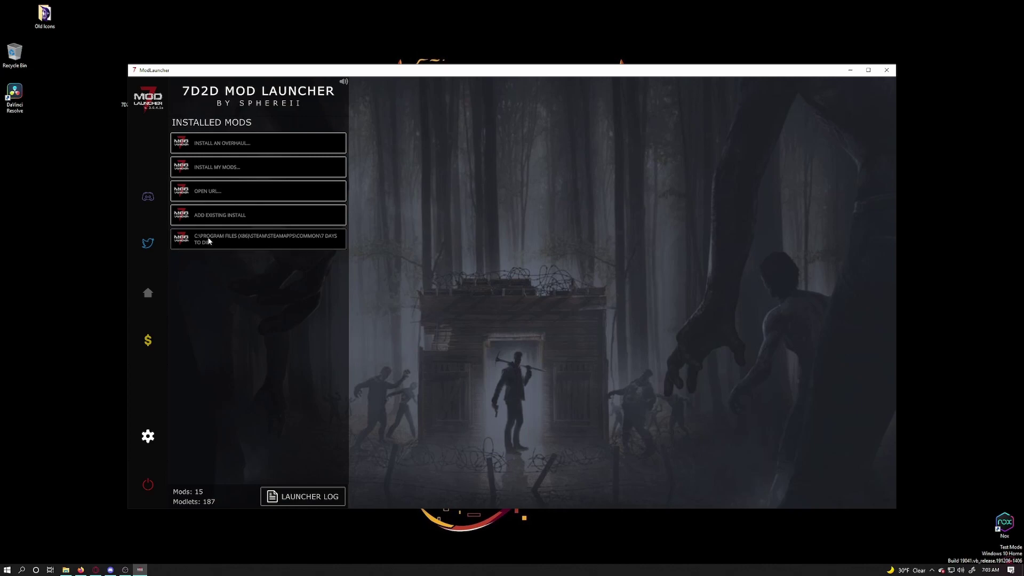
click(222, 216)
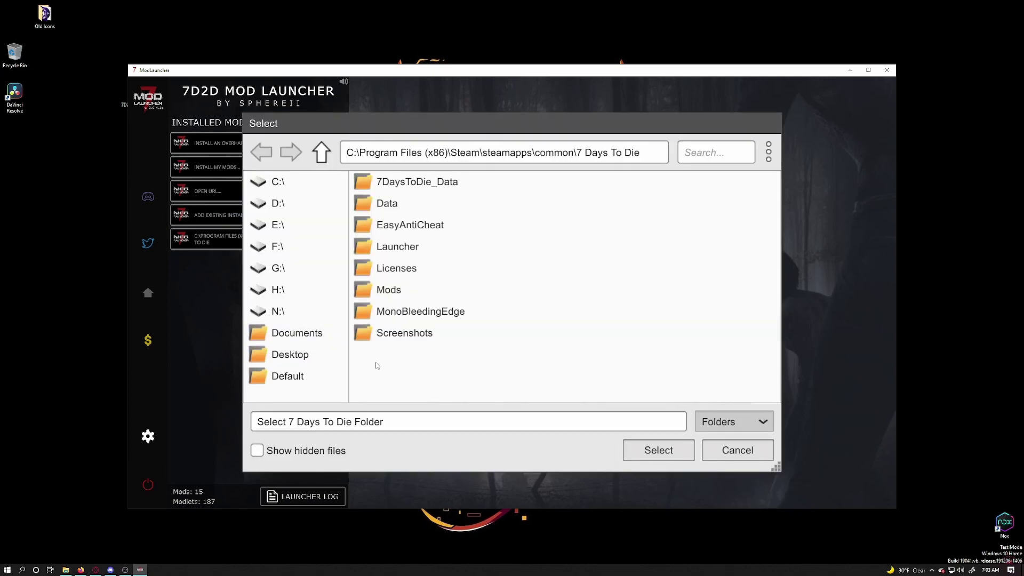
click(322, 155)
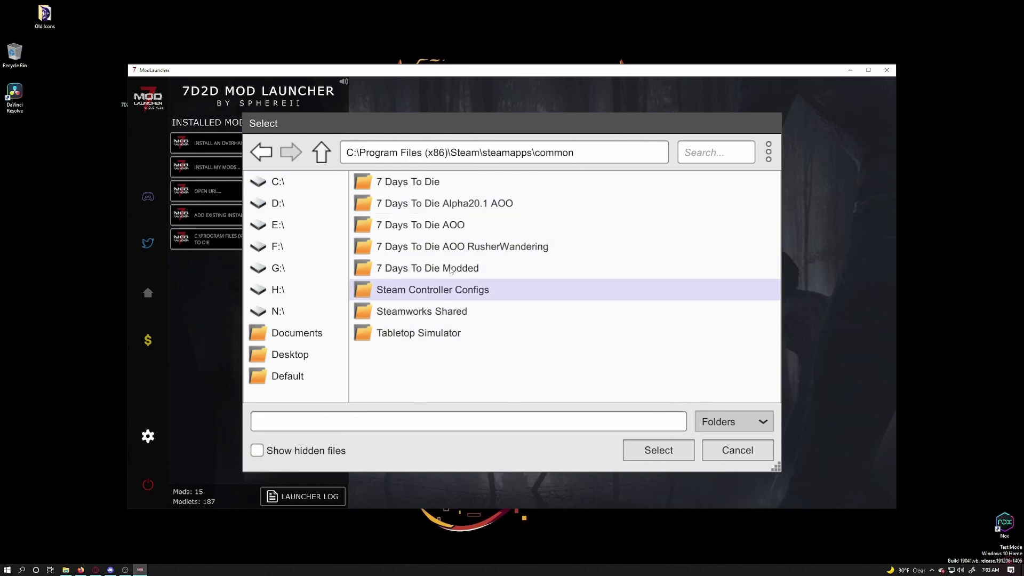
click(416, 182)
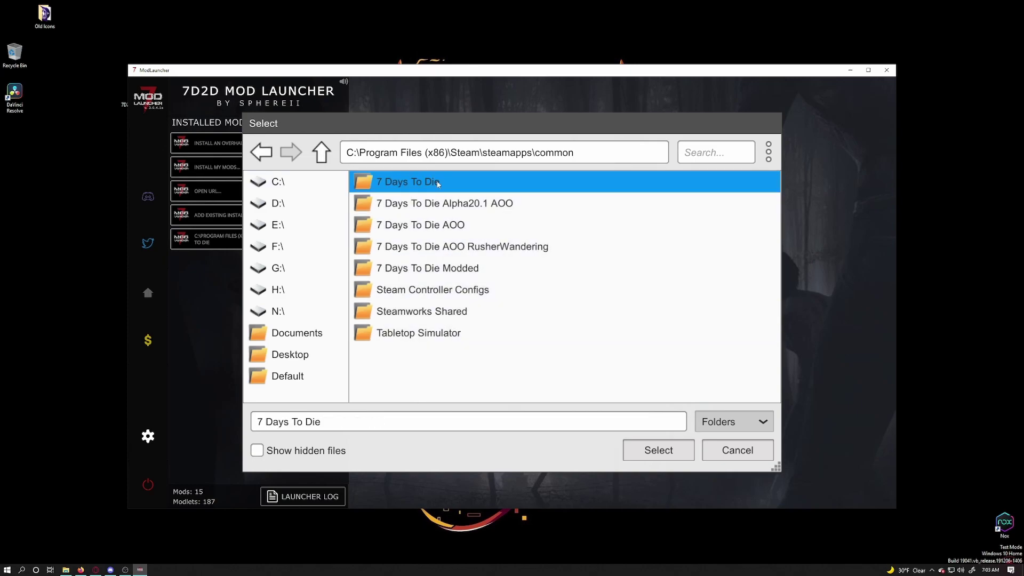
click(659, 451)
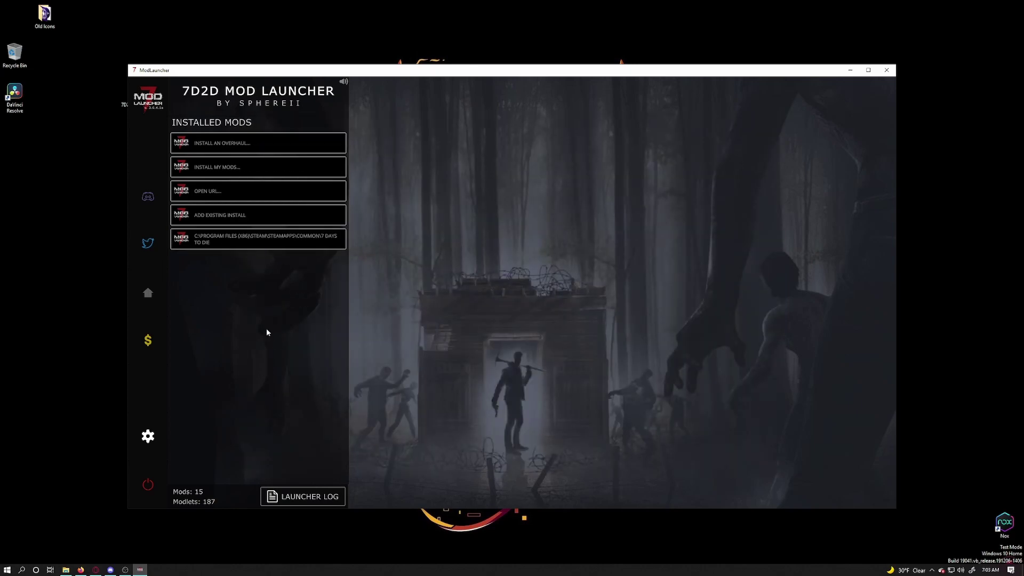
- Browse the available Alpha20 overhauls and review the vanilla game versions offered under The Fun Pimps
click(232, 145)
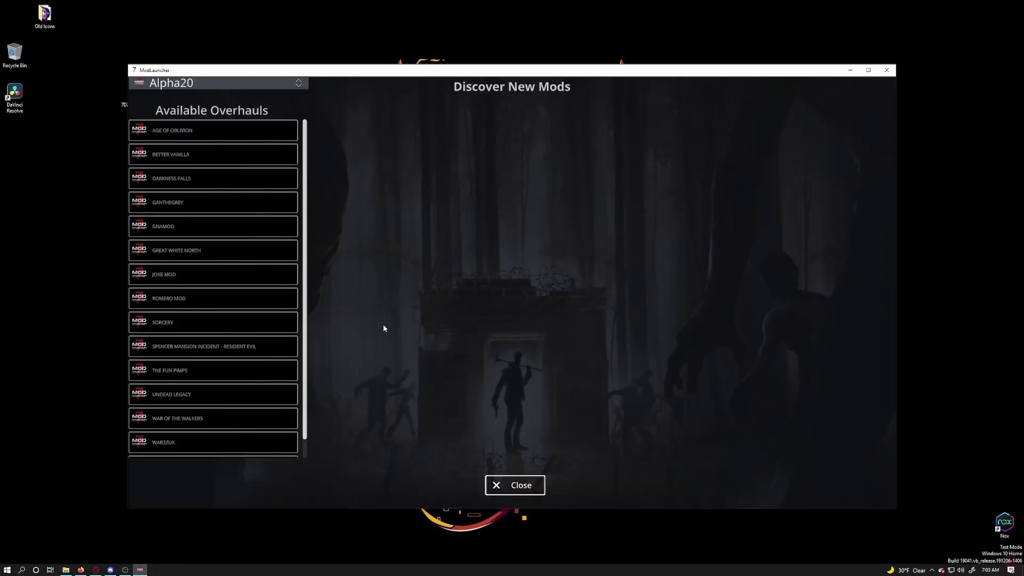
scroll(307, 228, down, 2)
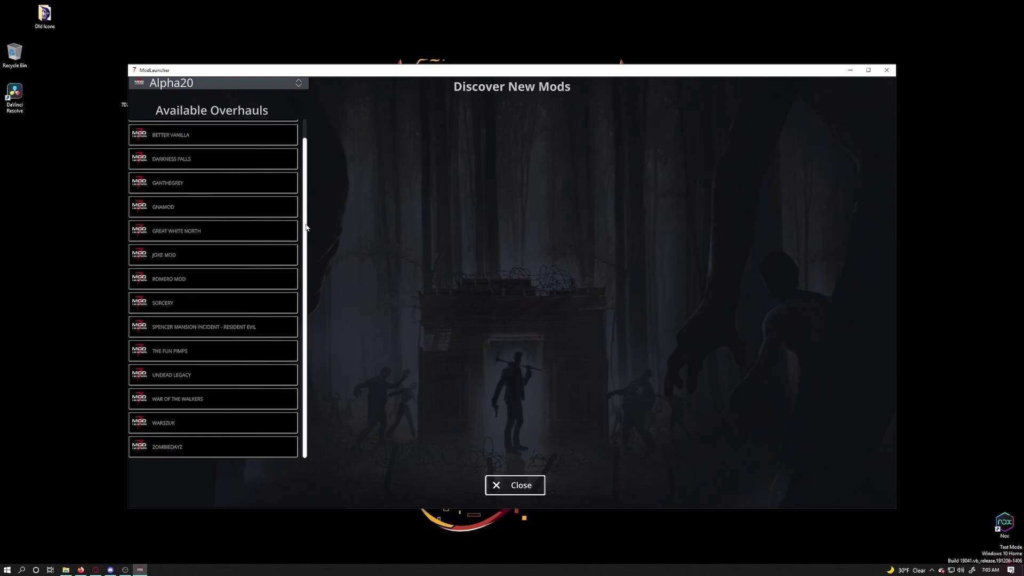
scroll(308, 213, up, 2)
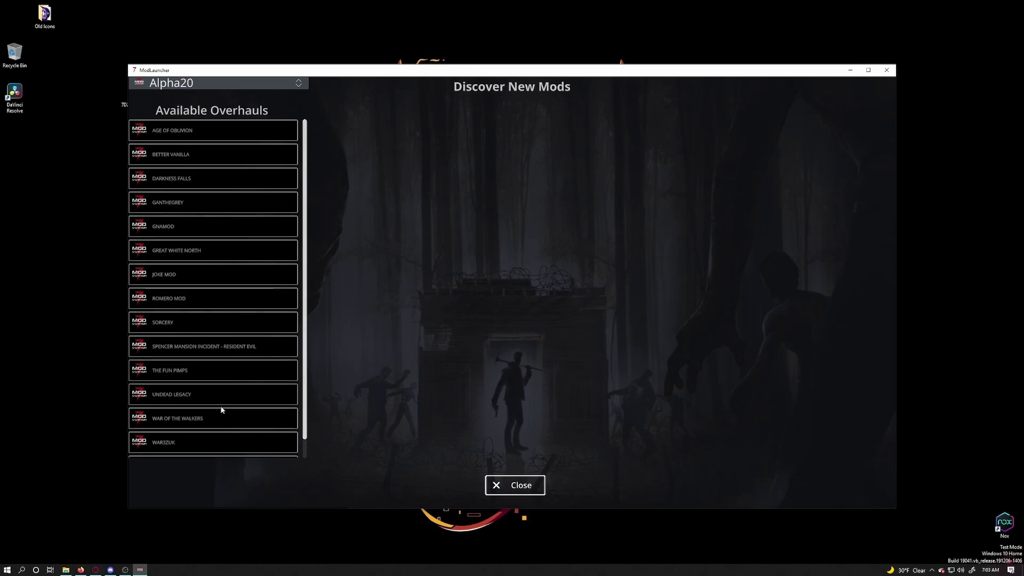
click(211, 374)
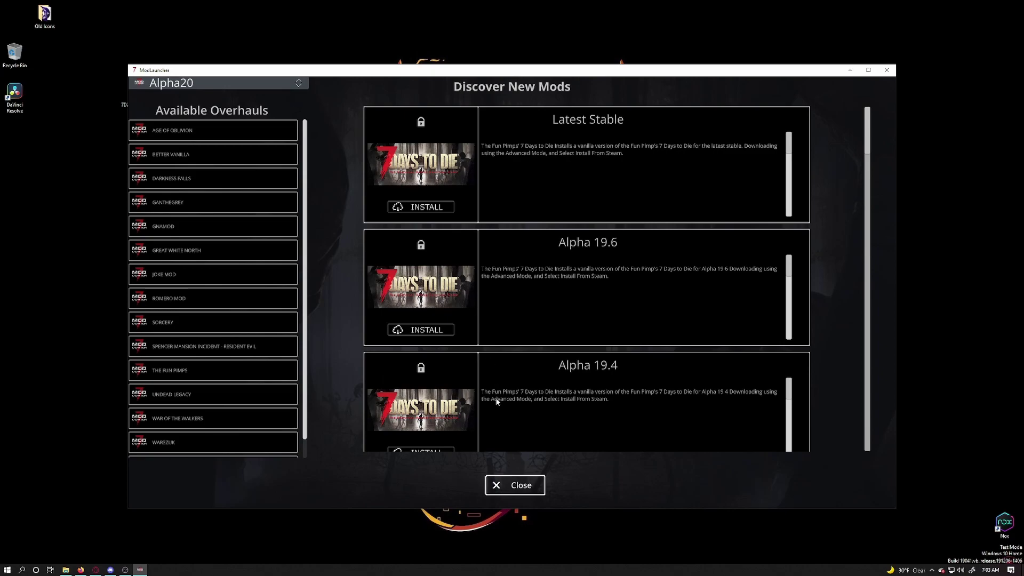
scroll(571, 348, down, 1)
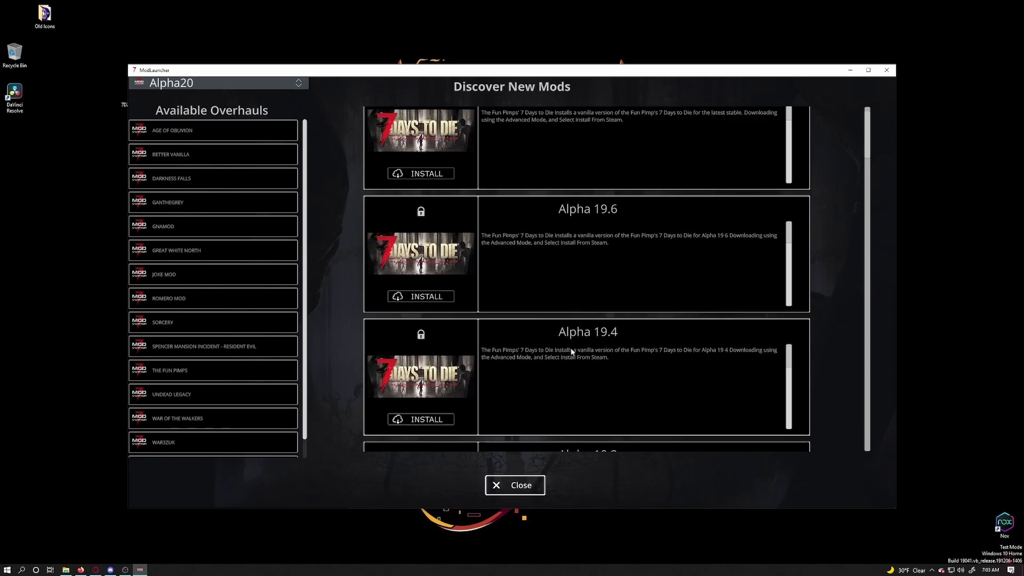
scroll(660, 364, down, 1)
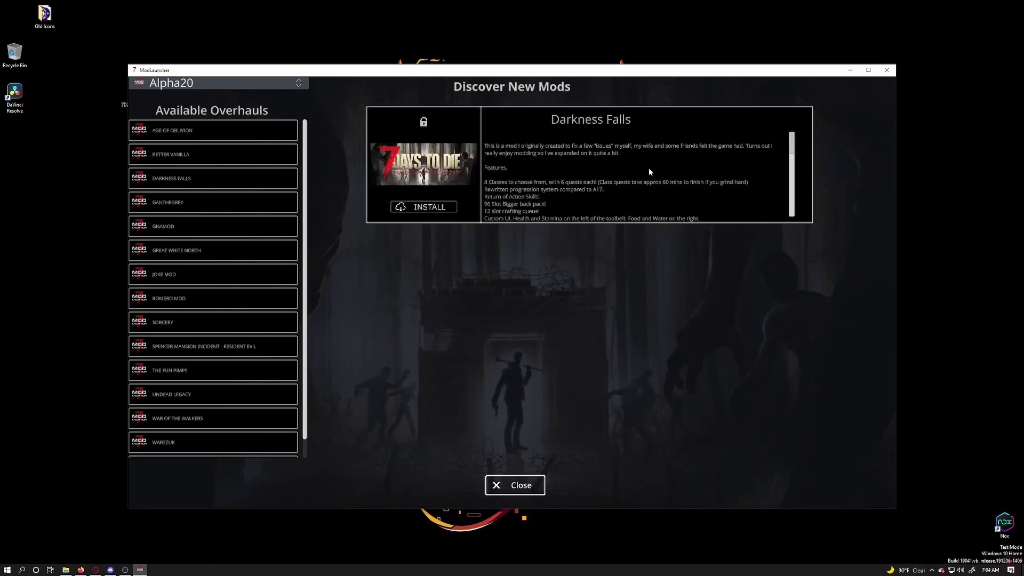
- Review the Darkness Falls description and install the overhaul by copying the local 7 Days To Die game
scroll(792, 149, down, 3)
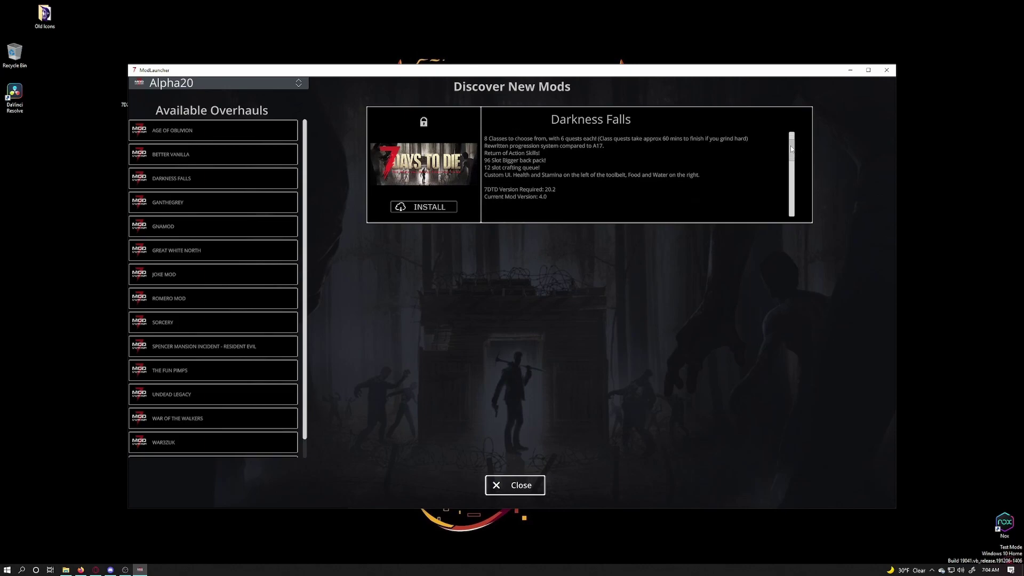
scroll(791, 154, up, 5)
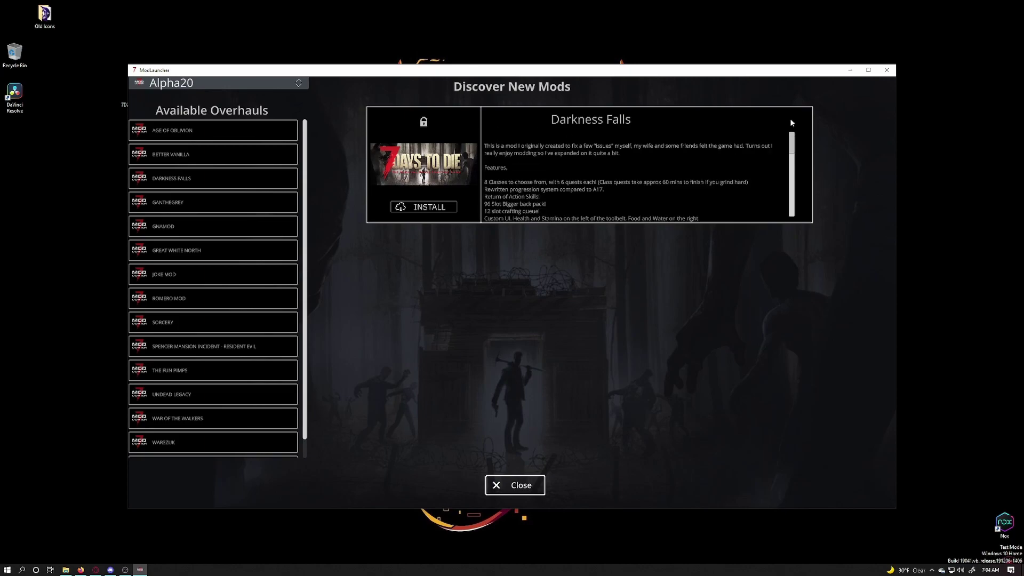
click(425, 208)
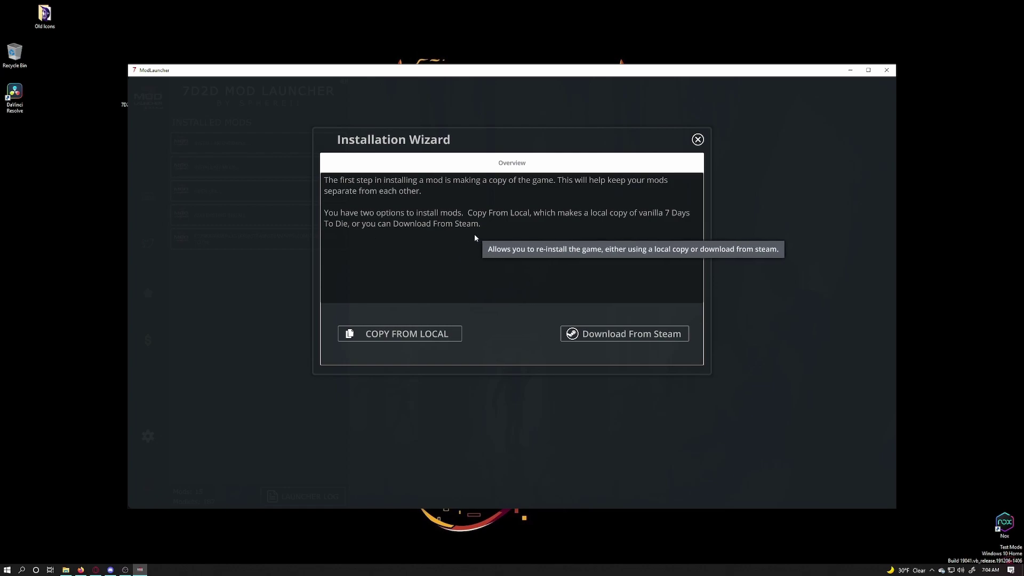
click(382, 334)
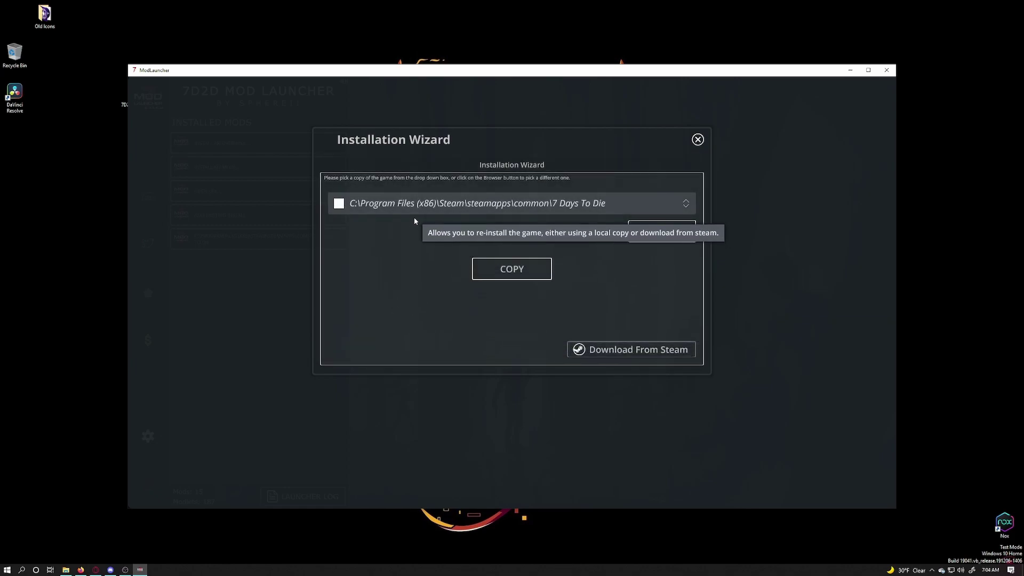
click(347, 203)
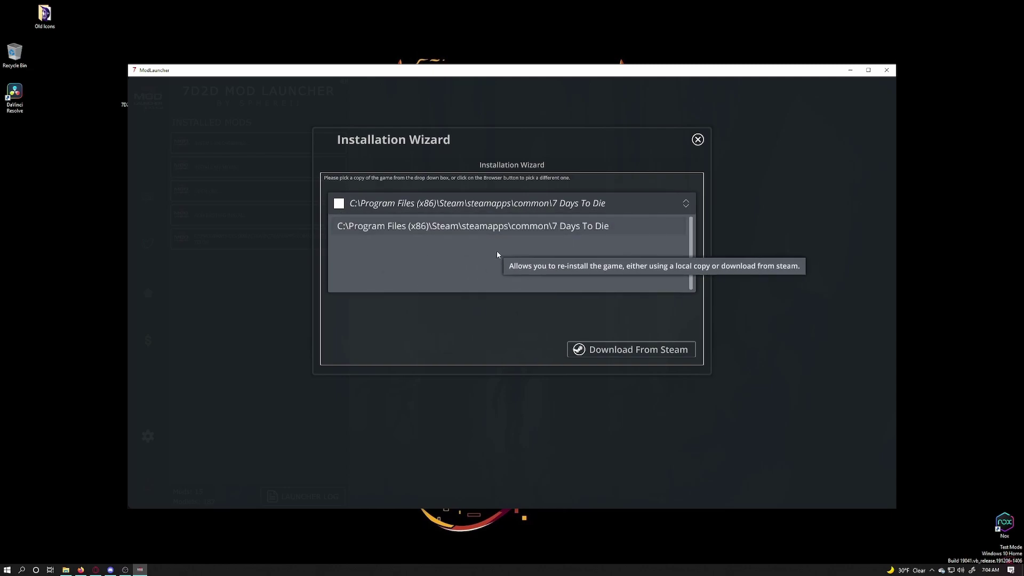
click(532, 227)
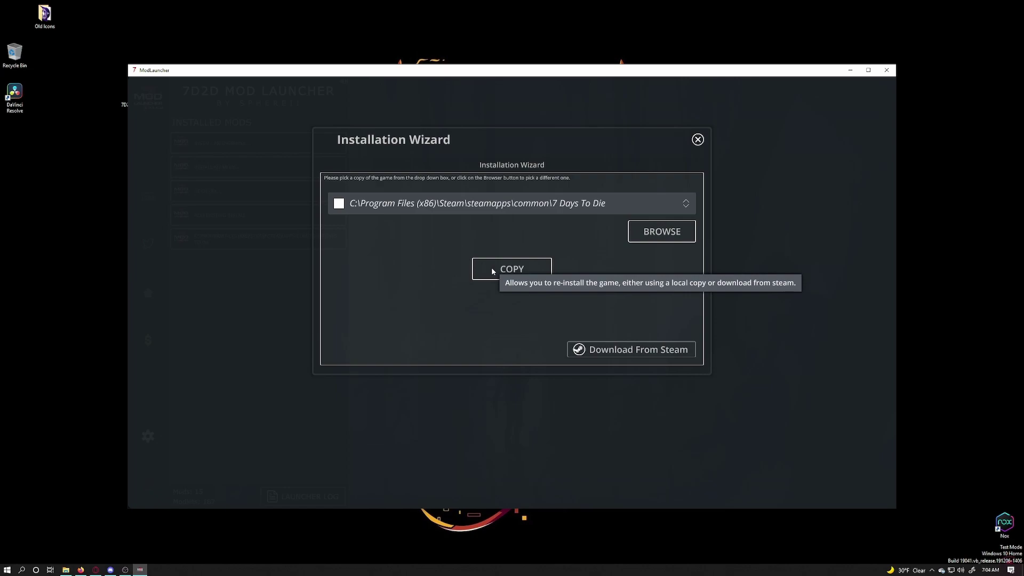
click(489, 268)
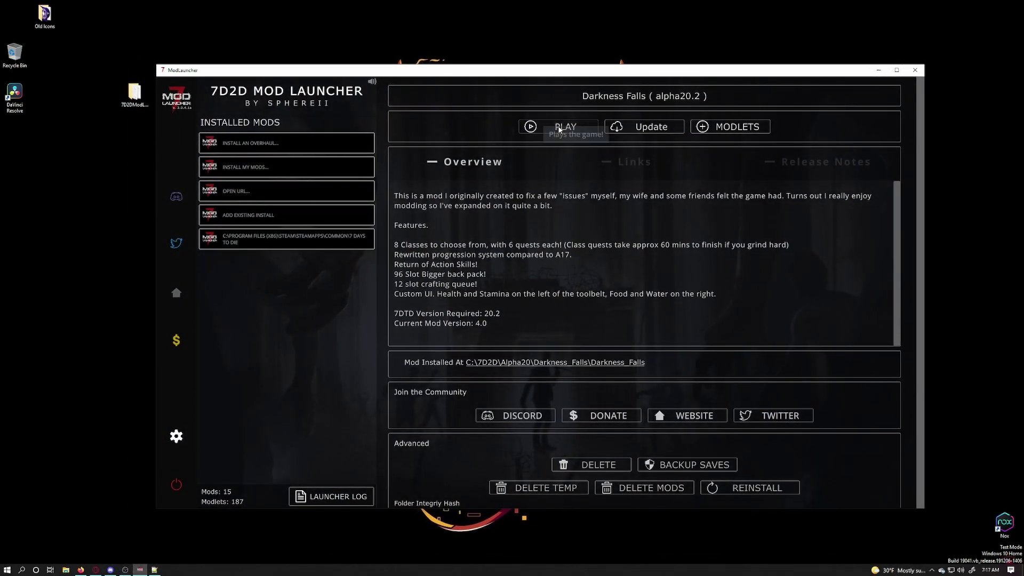
- Launch Darkness Falls, view its new game settings, and return to the main menu
click(560, 129)
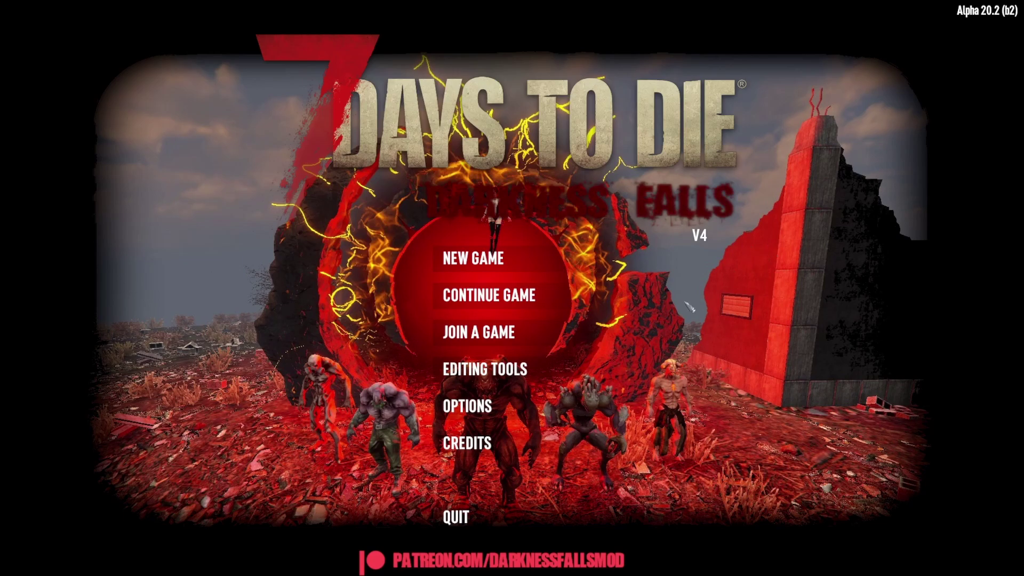
click(473, 258)
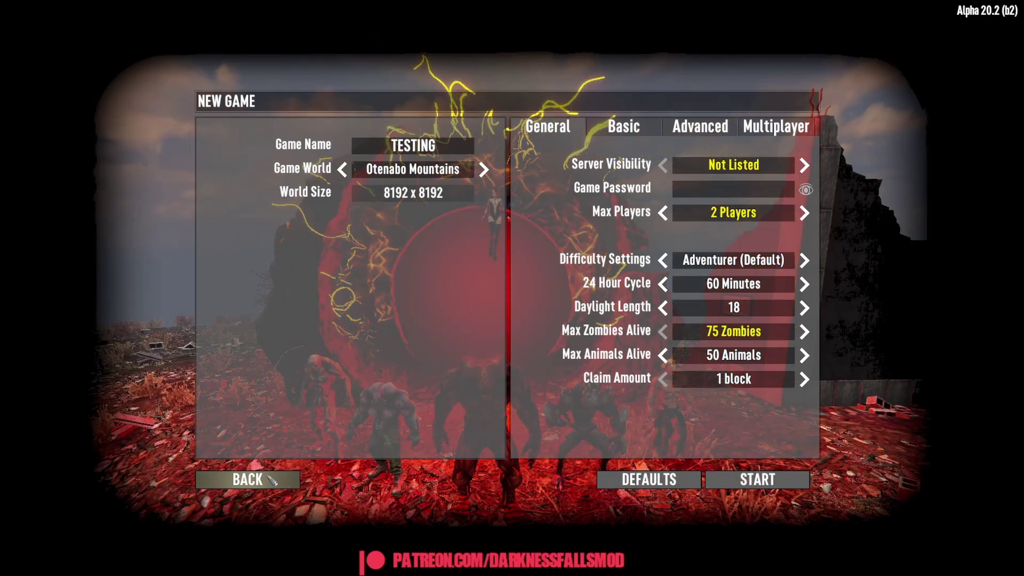
click(270, 483)
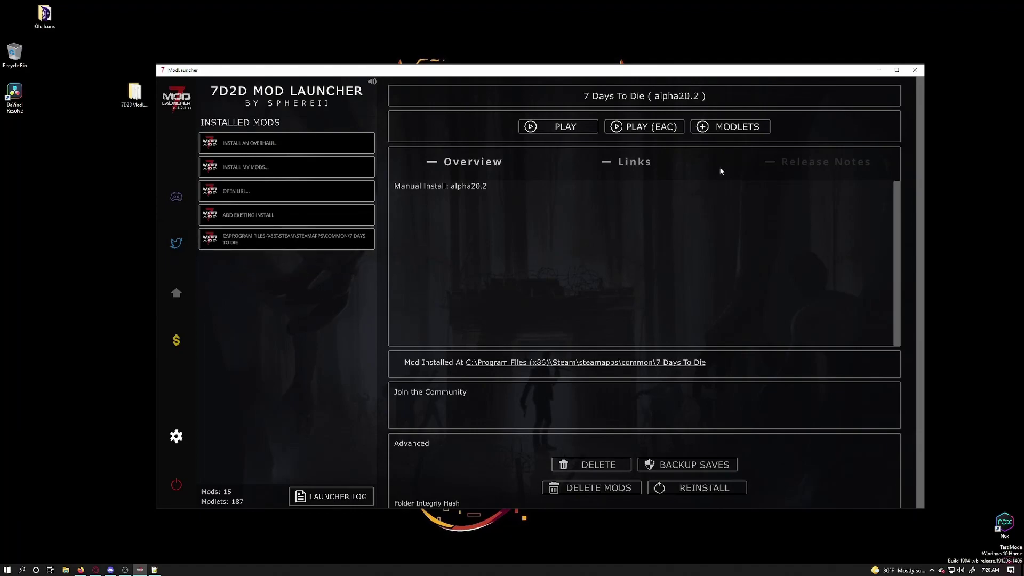
- Install the MeanCloud's Mining modlet from Alpha 20 Modlets on the 7 Days To Die install and close modlet management
click(745, 128)
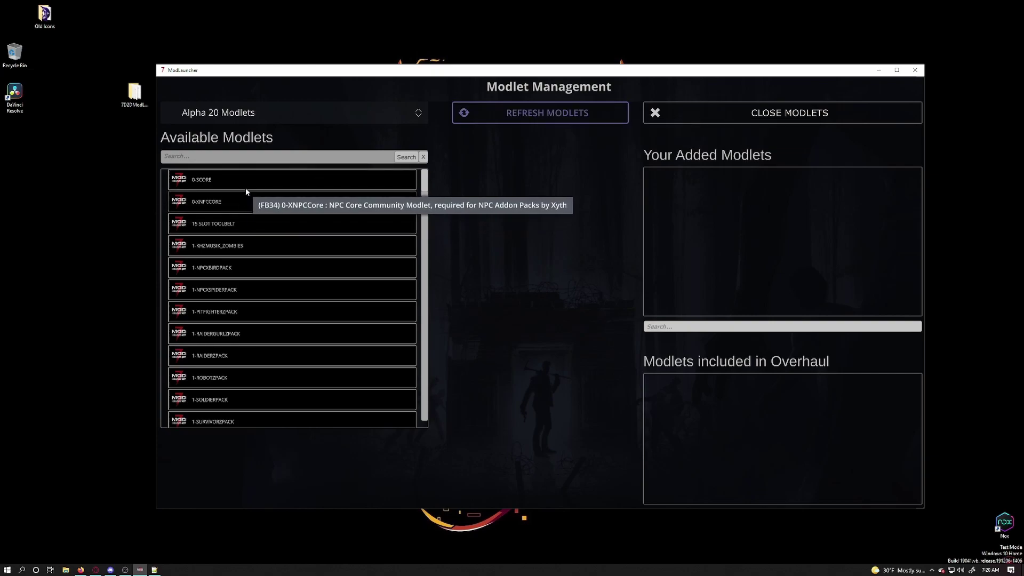
scroll(258, 276, down, 15)
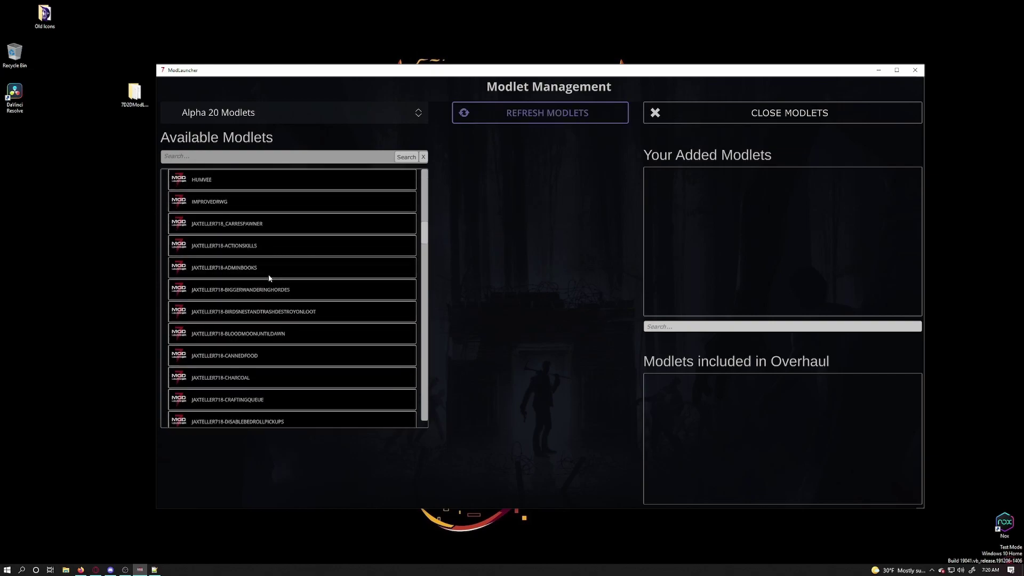
scroll(263, 267, down, 10)
click(263, 329)
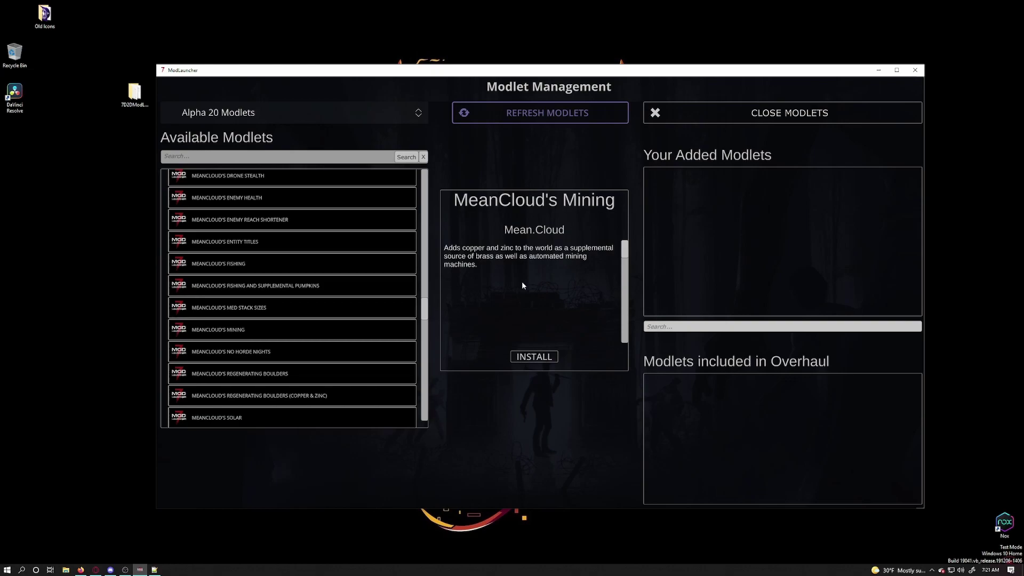
click(534, 356)
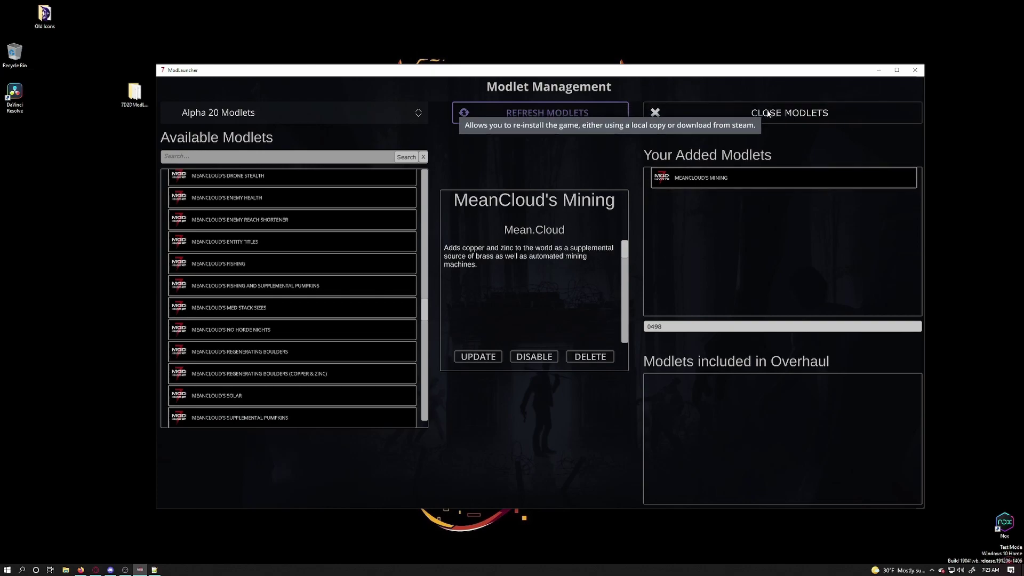
click(768, 113)
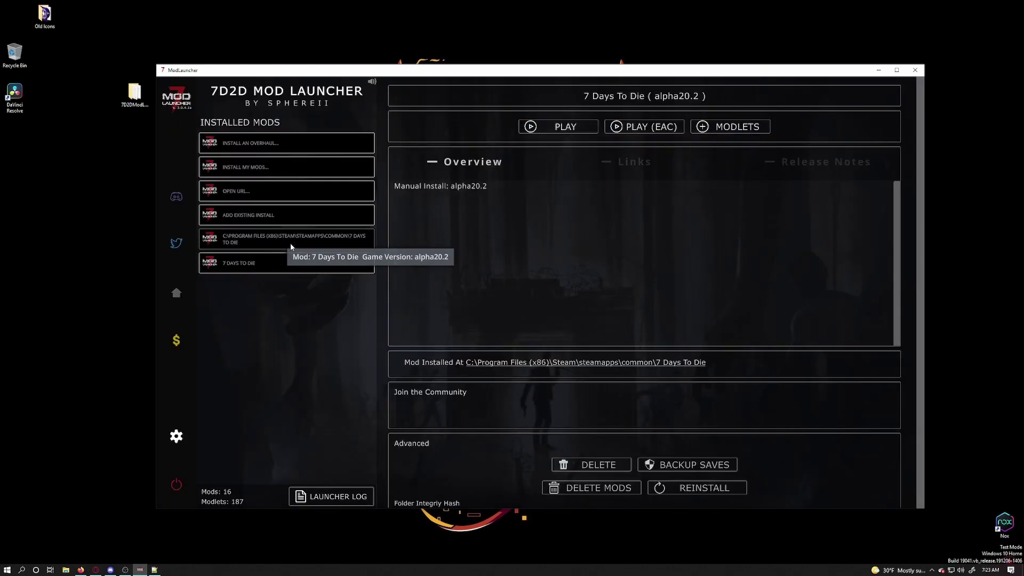
- Play the 7 Days To Die install and search the in-game creative inventory for "copper"
click(548, 129)
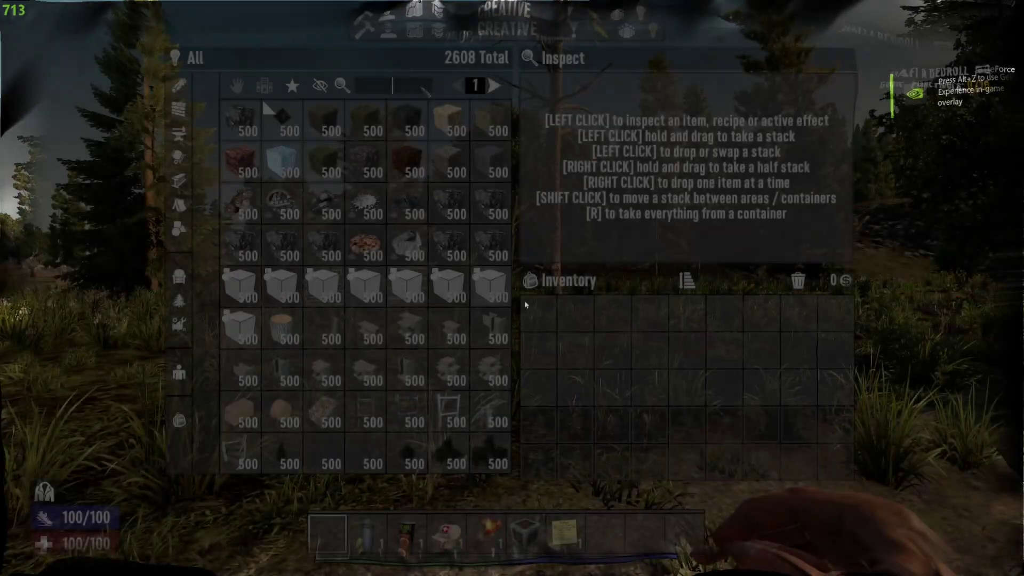
text(copper)
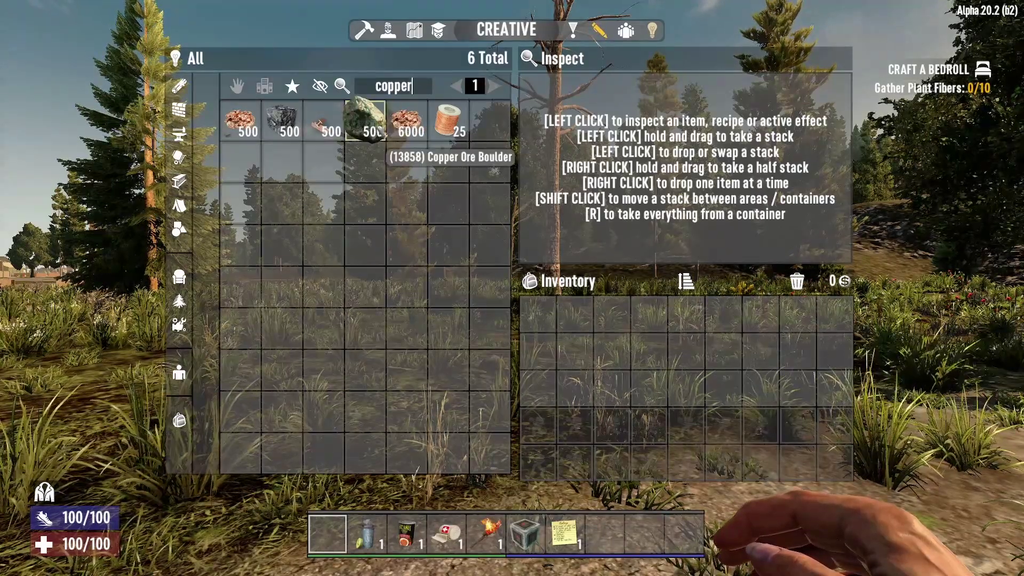
- Switch to the 7D2D Mod Launcher and open its settings
click(430, 85)
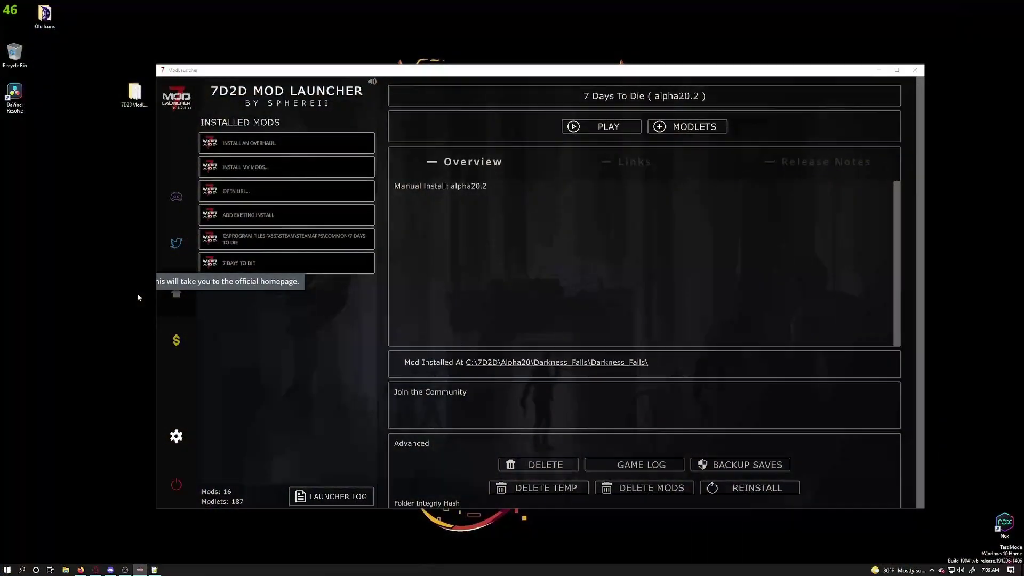
click(177, 438)
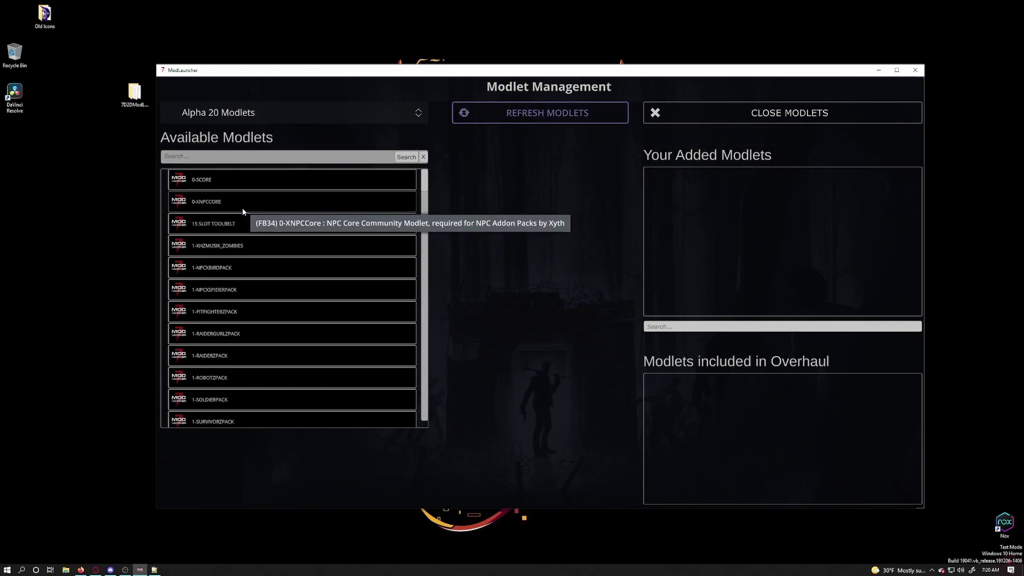
- Browse the Alpha 20 Modlets list and view the descriptions of the Duster and Extra Tool and Output Slots modlets
scroll(255, 274, down, 10)
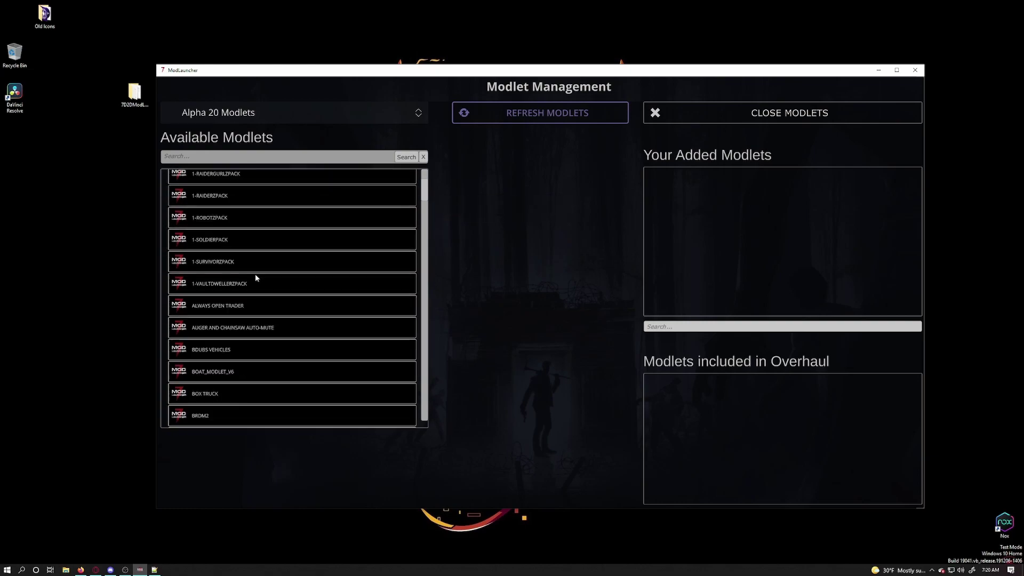
scroll(270, 276, up, 10)
scroll(264, 267, down, 12)
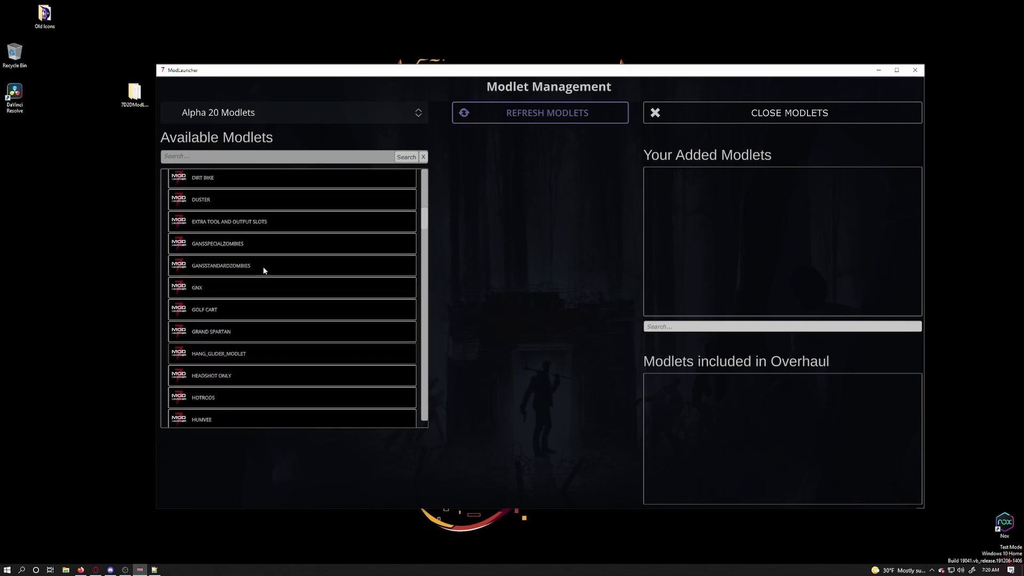
click(251, 203)
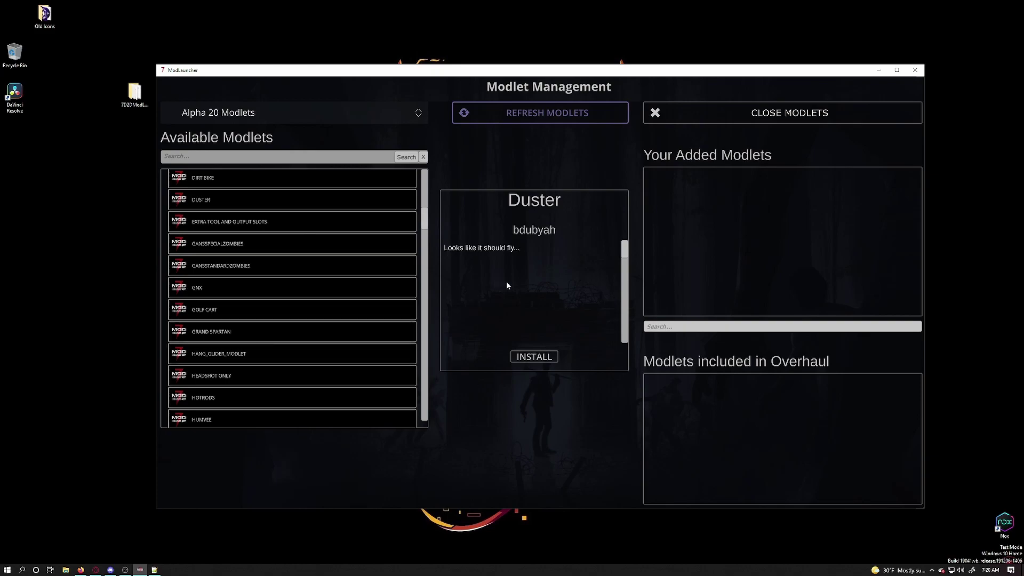
click(267, 224)
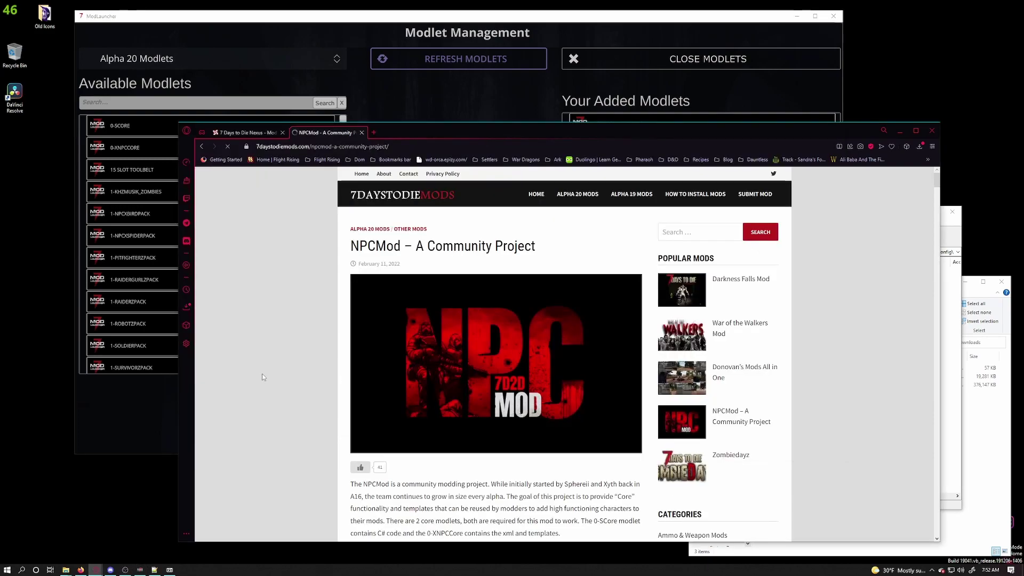
- Read the NPCMod – A Community Project page, examining its dependencies, features, NPC controls and character pack pictures
scroll(296, 352, down, 4)
scroll(430, 321, down, 3)
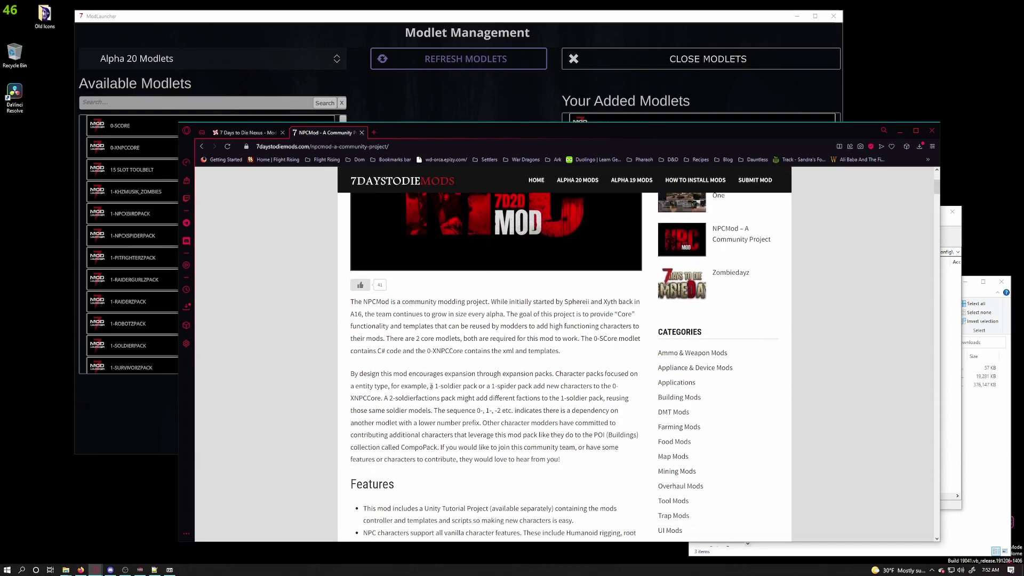
scroll(427, 375, down, 3)
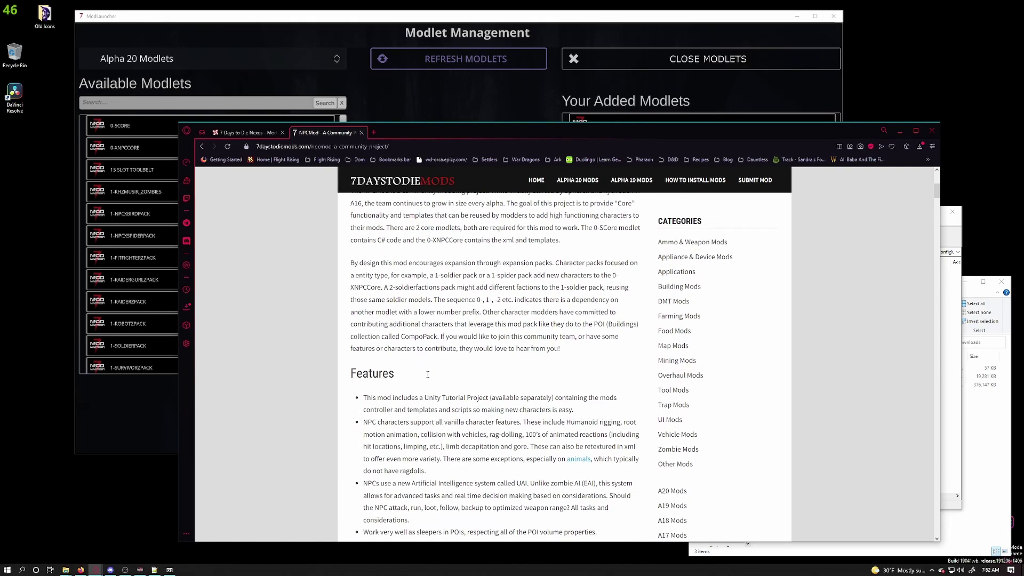
scroll(420, 396, down, 3)
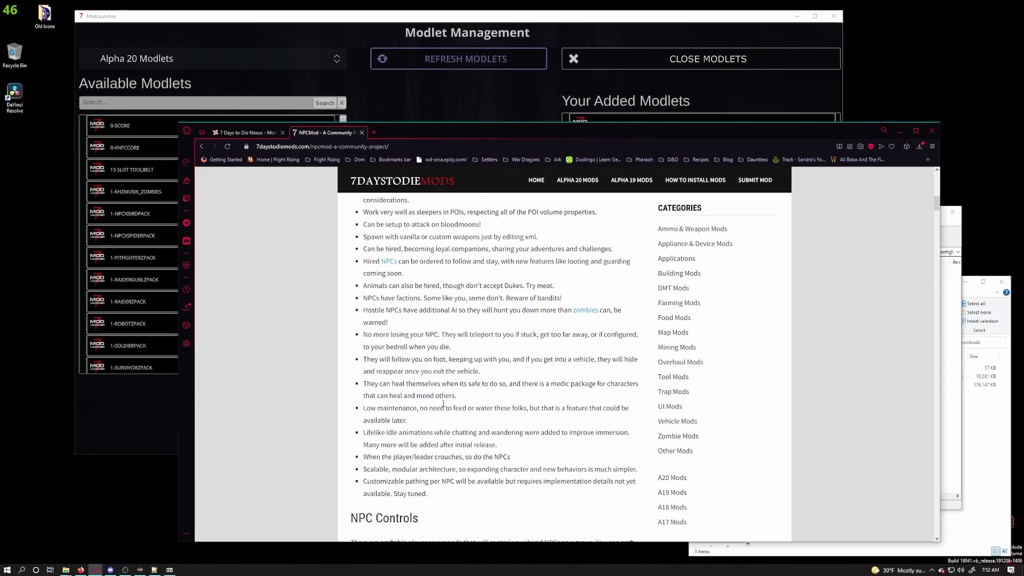
scroll(444, 404, down, 5)
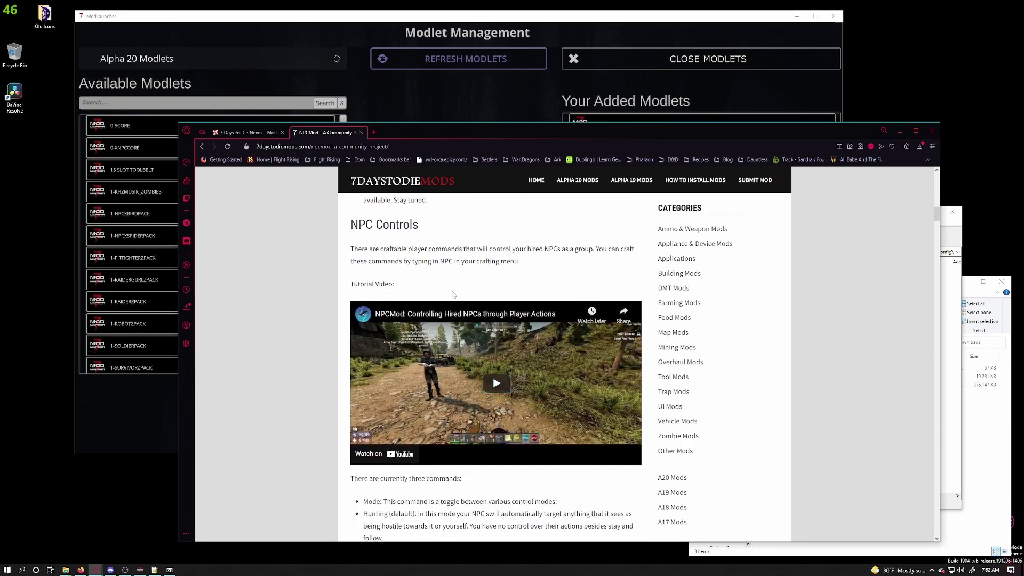
scroll(390, 430, down, 3)
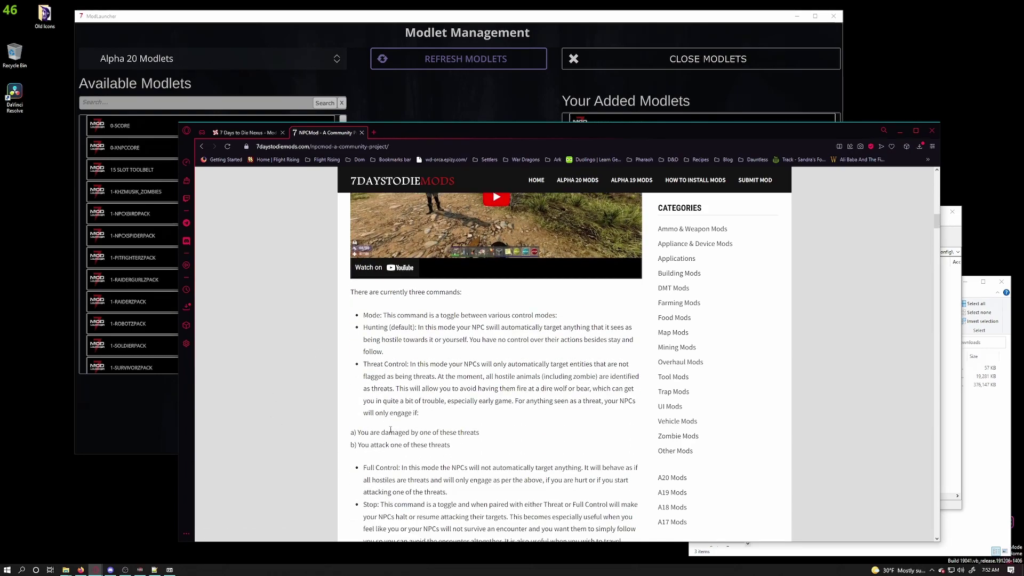
scroll(451, 430, down, 3)
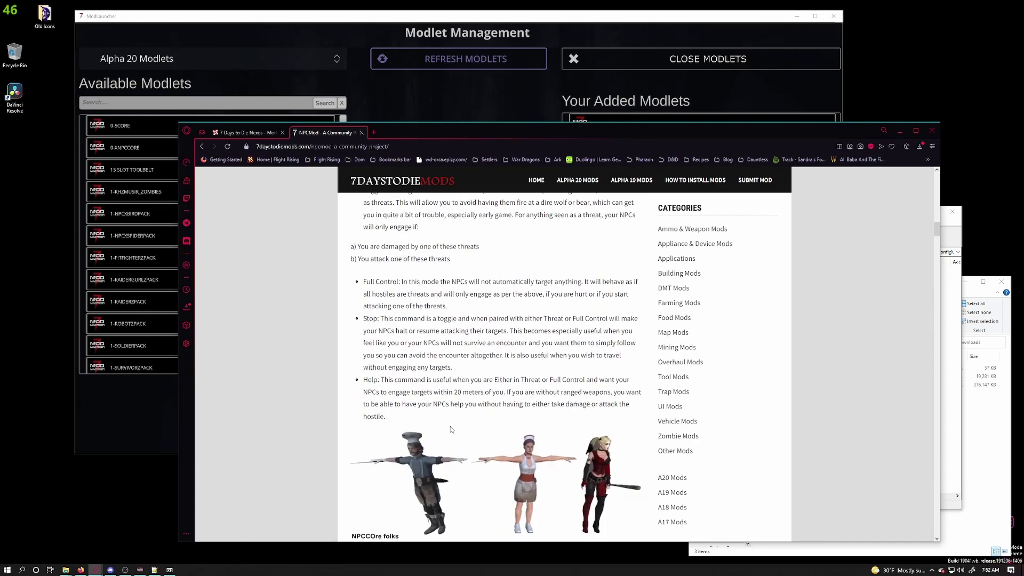
scroll(451, 429, down, 2)
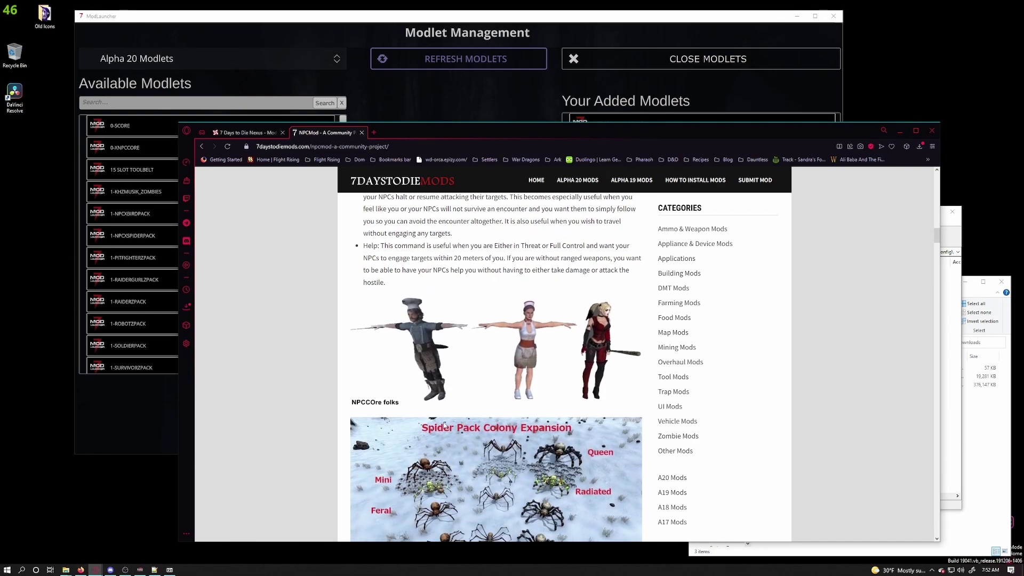
scroll(444, 426, down, 5)
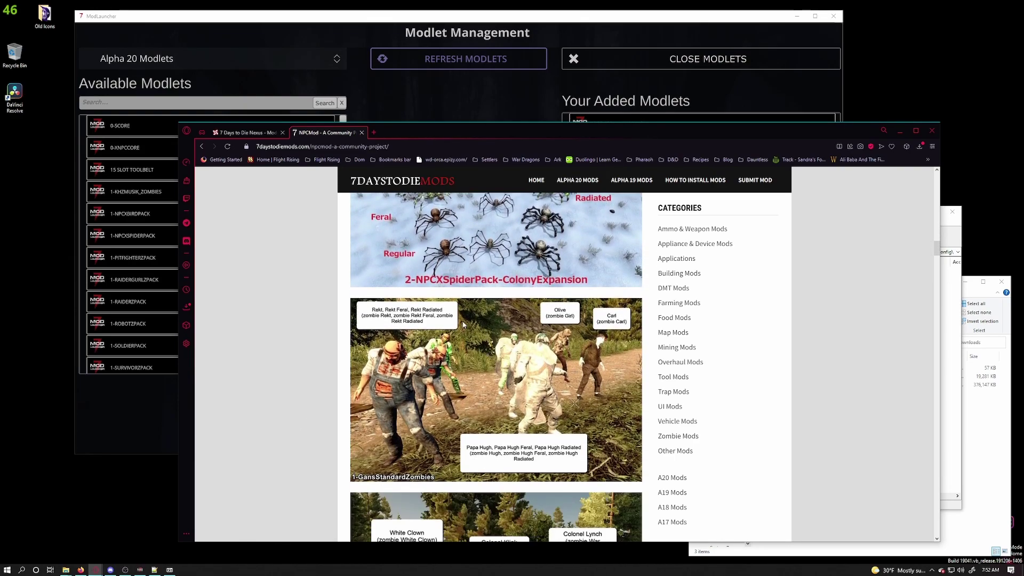
scroll(360, 464, down, 3)
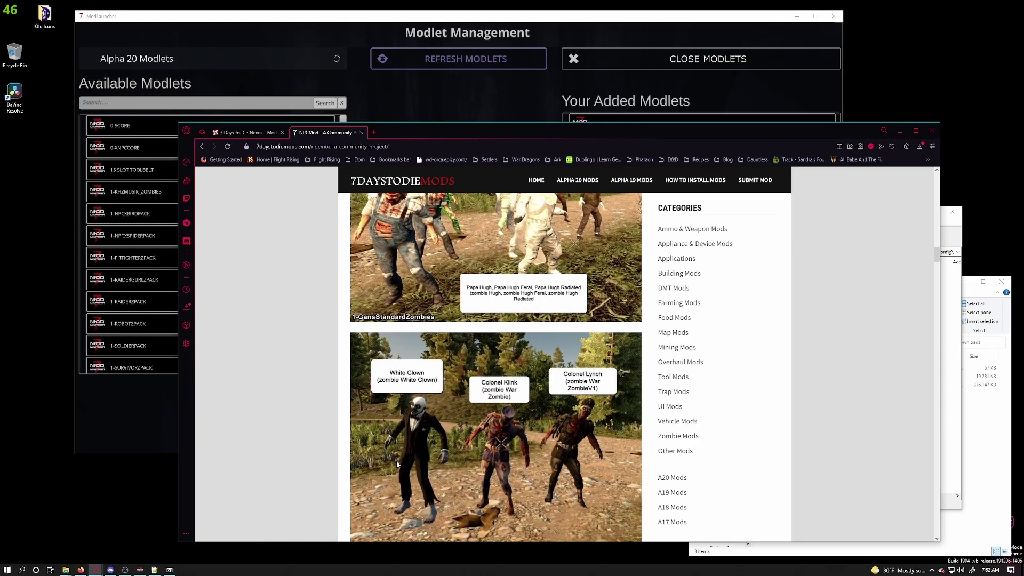
scroll(397, 464, down, 3)
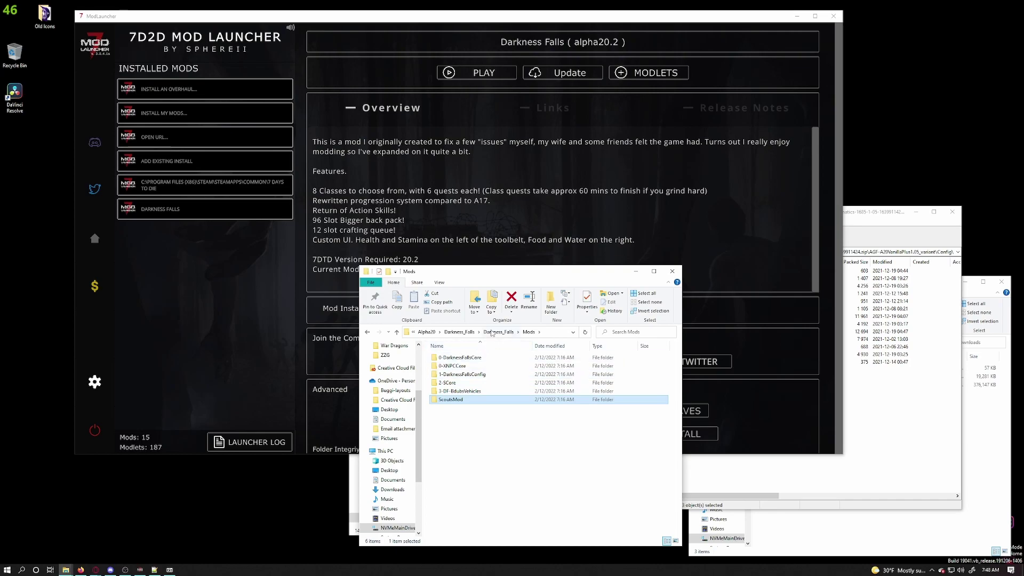
- Go up to the inner Darkness_Falls install folder in File Explorer and view the available actions for its Mods folder
click(498, 332)
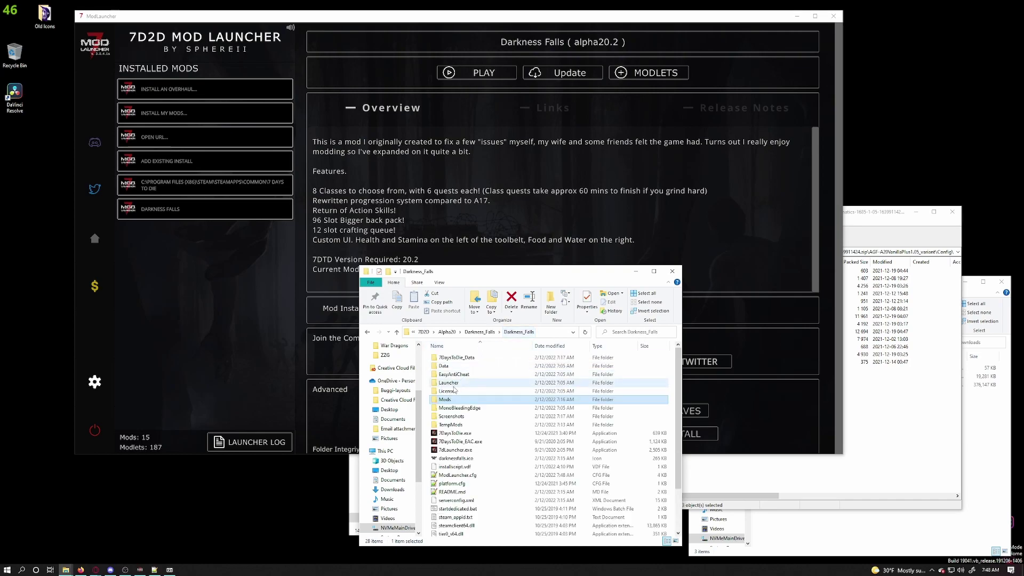
right_click(449, 400)
click(405, 394)
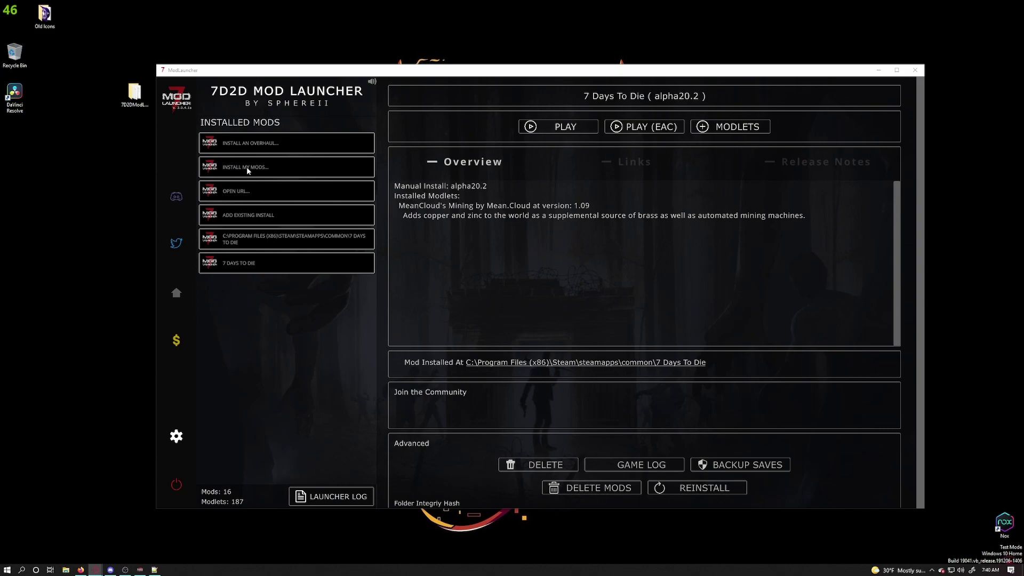
- Find the local path of ModInfo.xml in the AGF-A20VanillaPlus1.05_variant folder and submit it to the launcher's Open URL dialog
click(227, 190)
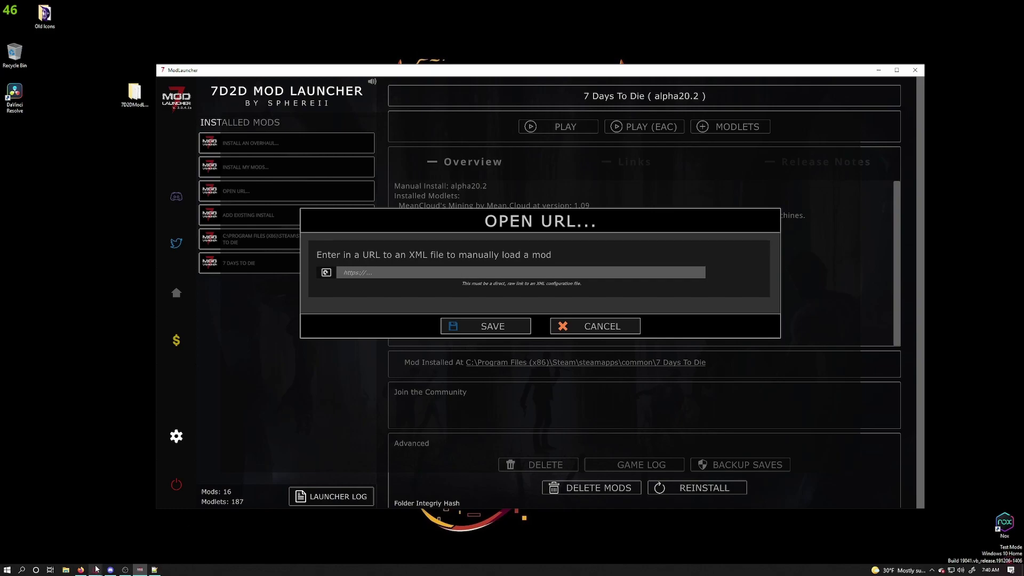
mouse_move(97, 570)
click(139, 540)
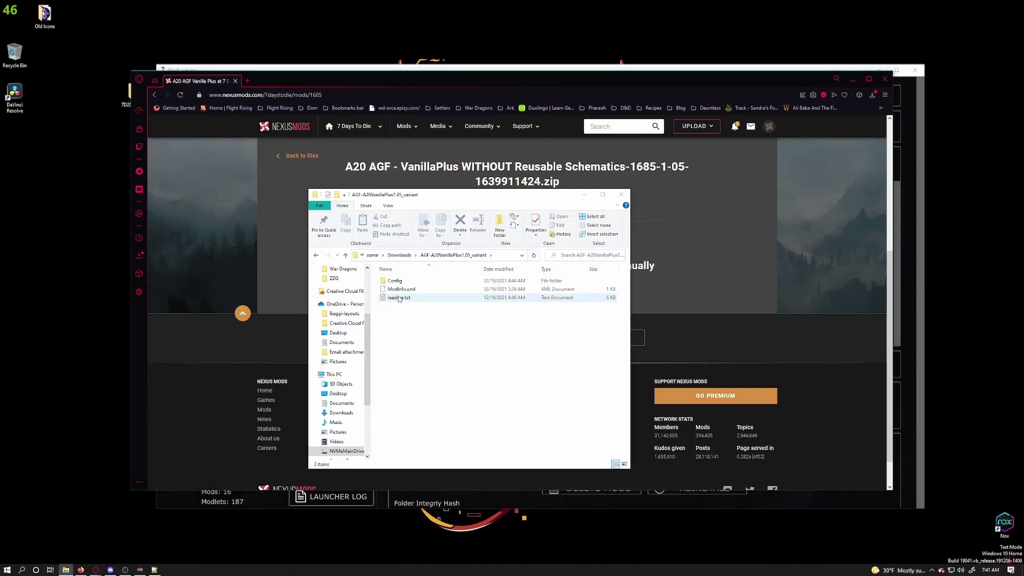
click(404, 292)
right_click(404, 291)
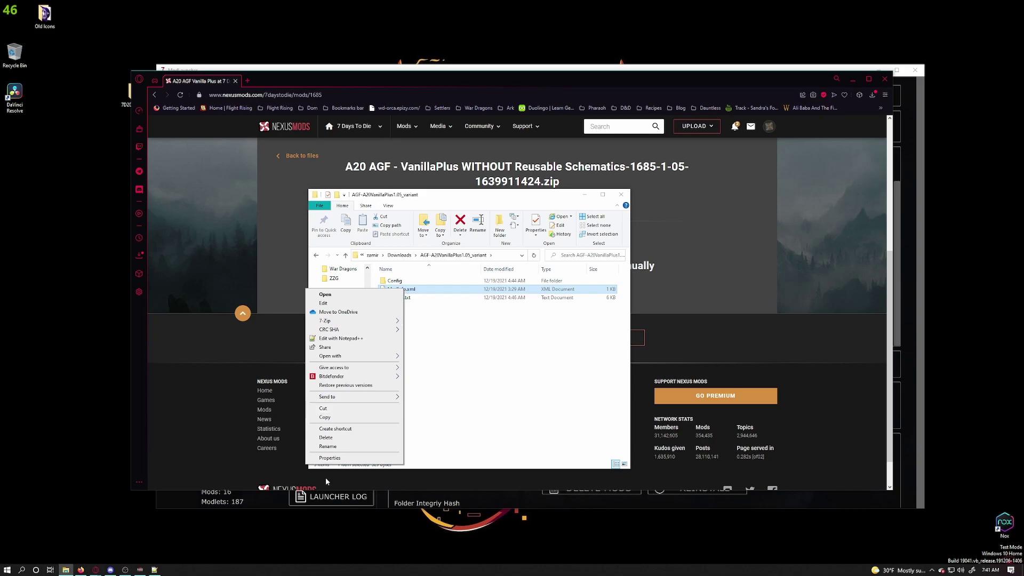
click(352, 461)
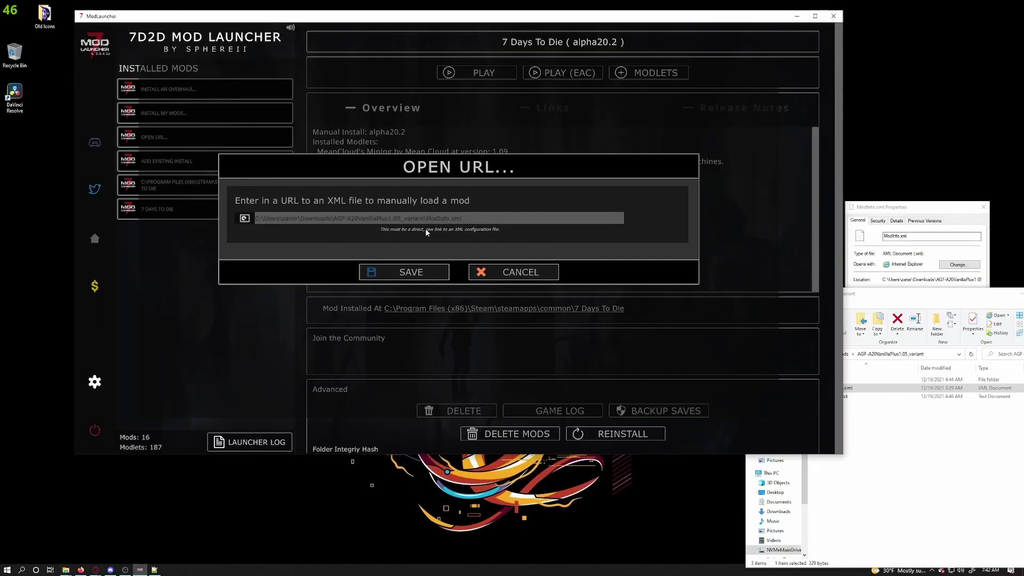
click(419, 277)
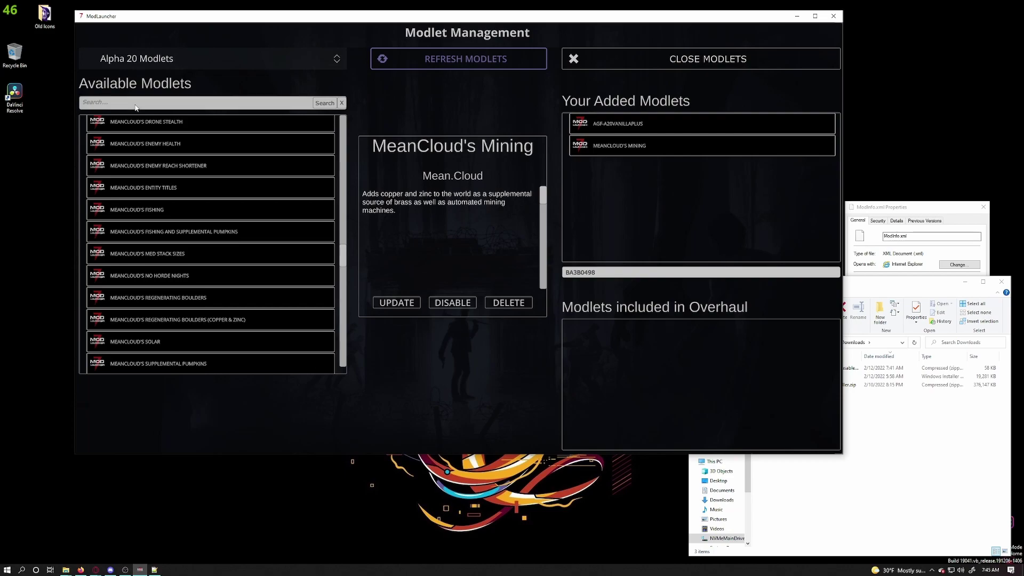
- Search the available Alpha 20 modlets for "agf" and clear the search
click(166, 102)
text(agf)
click(322, 103)
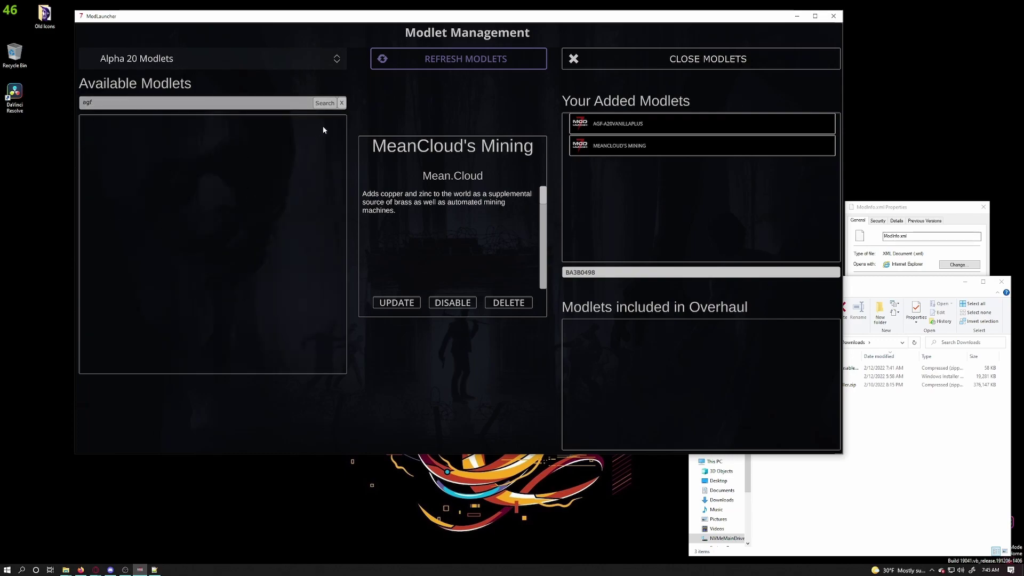
click(342, 104)
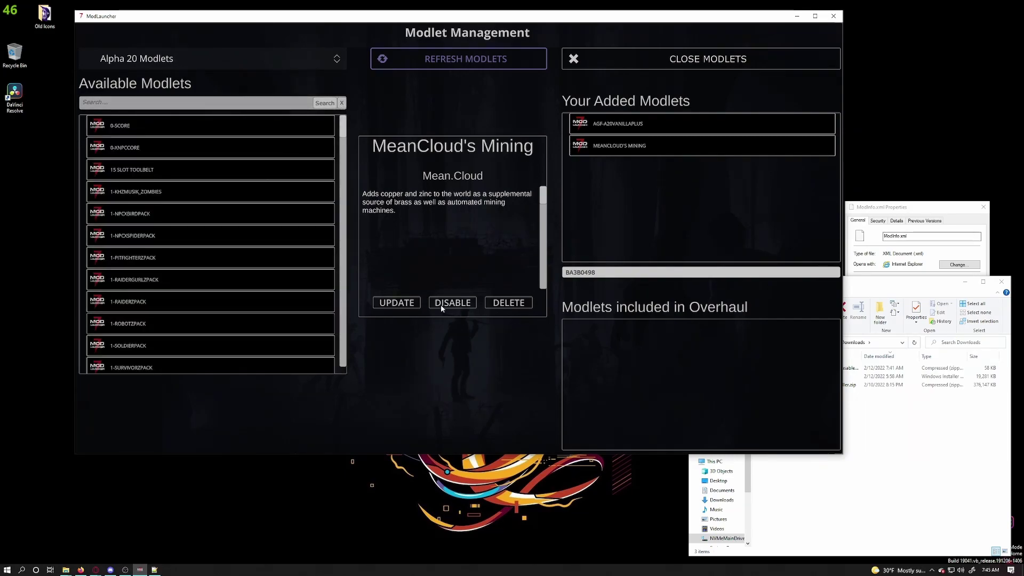